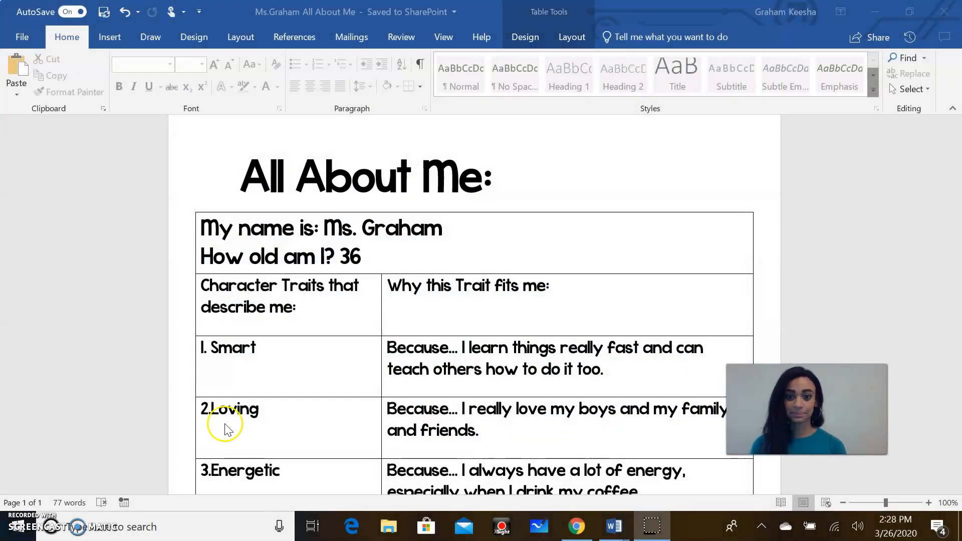
Step: Replace the existing name in the name field with the person's full name
click(461, 188)
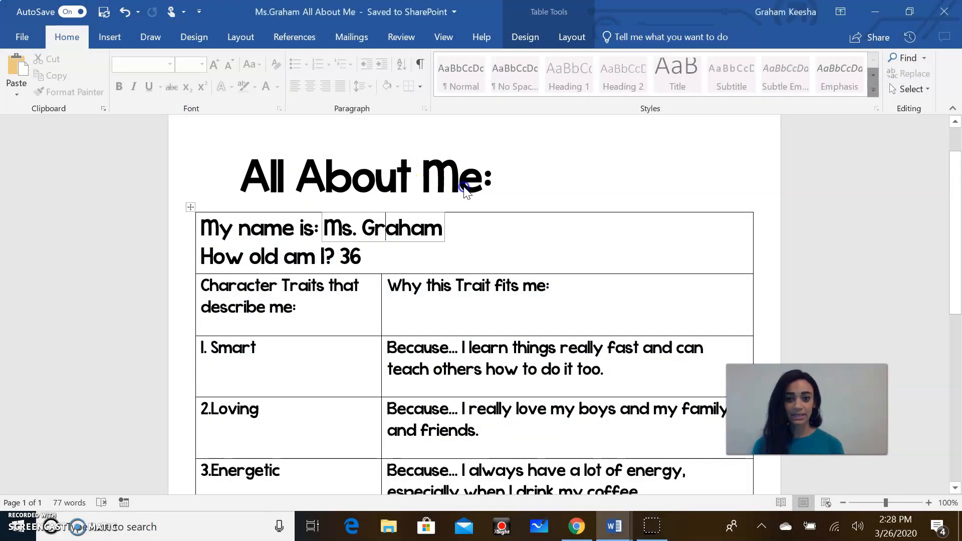
scroll(464, 189, up, 2)
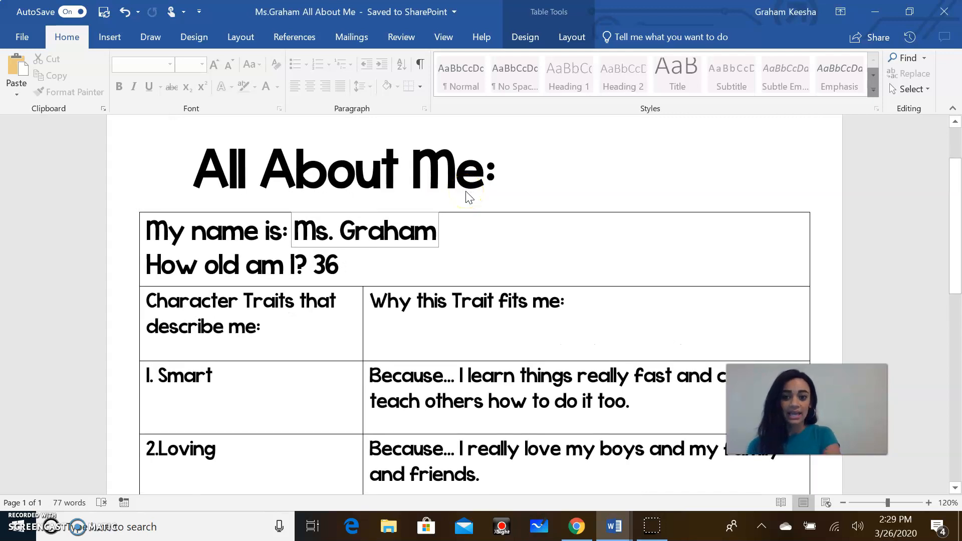
scroll(469, 197, down, 3)
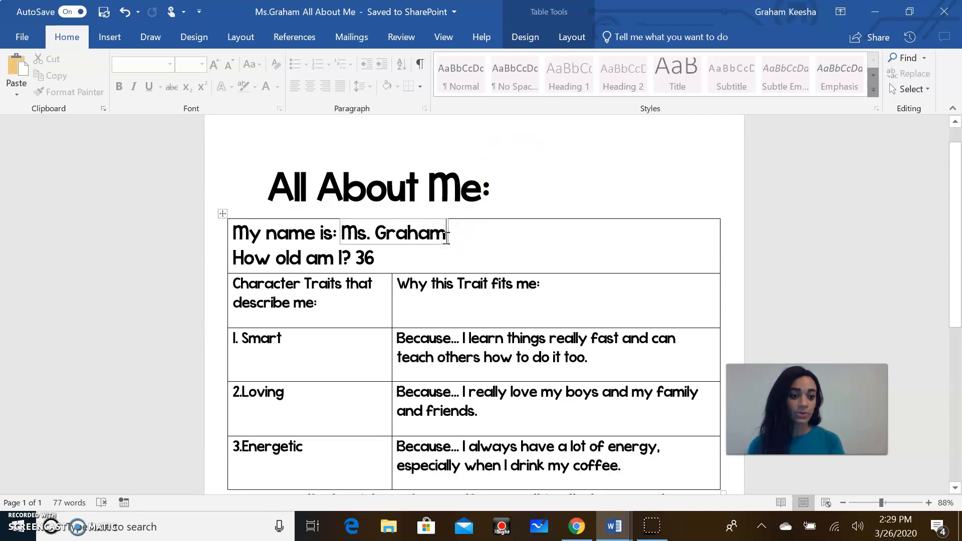
drag(447, 237, 342, 234)
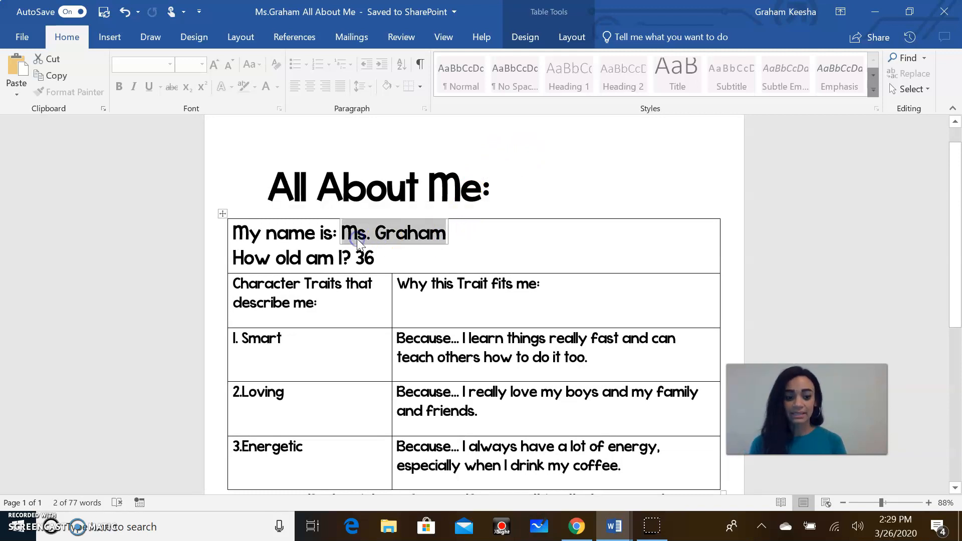
key(BackSpace)
click(443, 247)
click(350, 300)
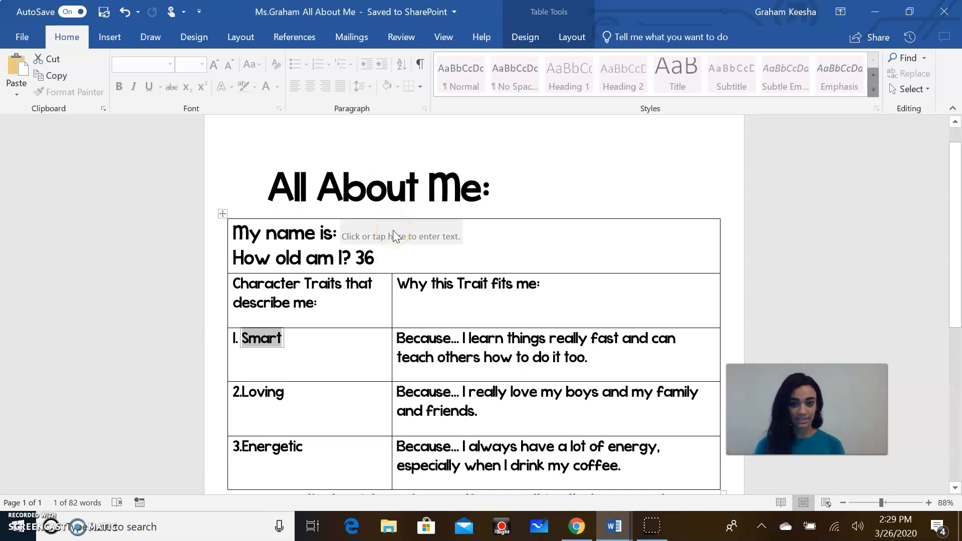
click(384, 241)
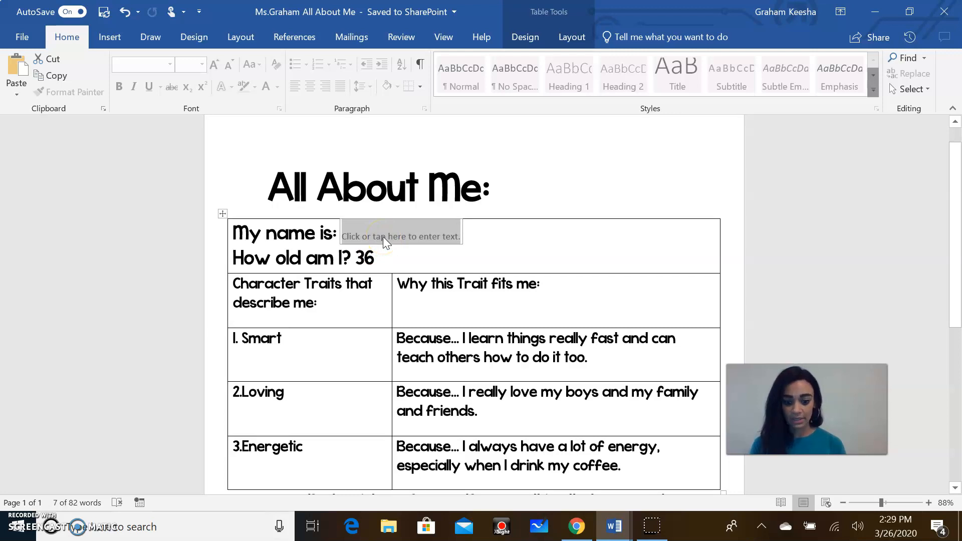
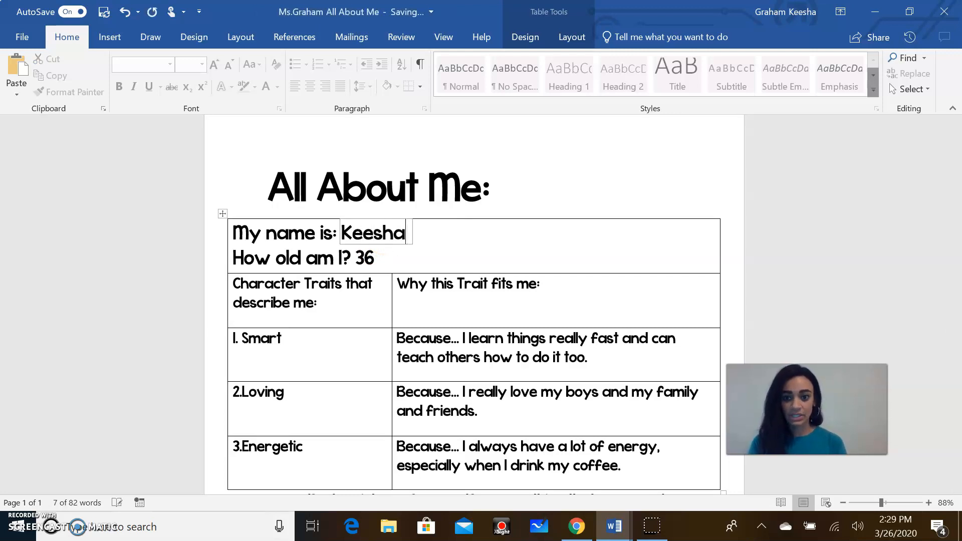
Step: Re-enter the age value as 36
click(367, 257)
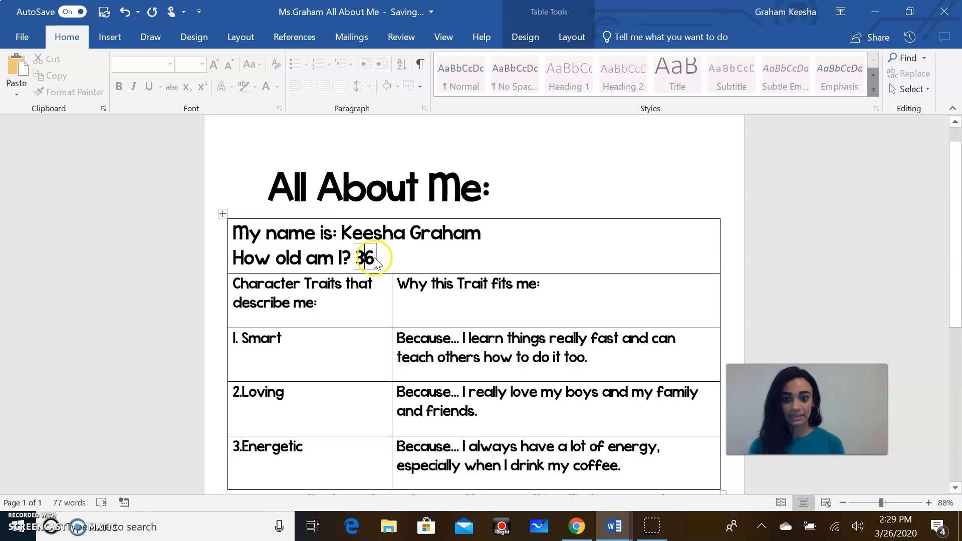
double_click(365, 256)
key(BackSpace)
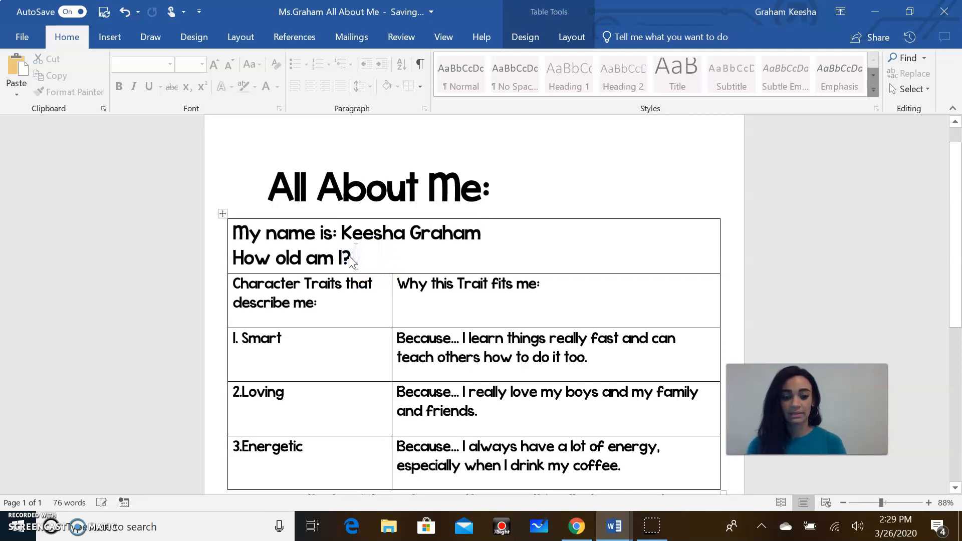
text(36)
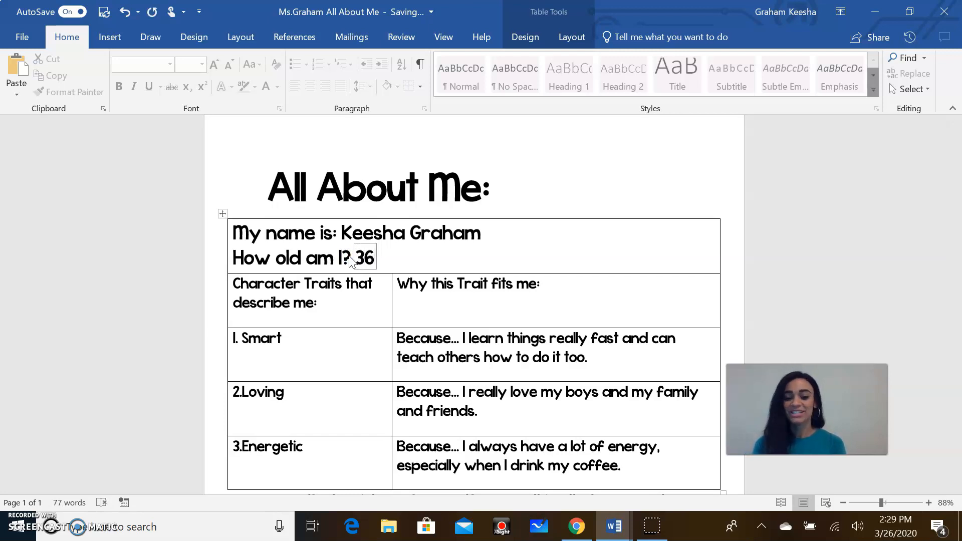
click(271, 338)
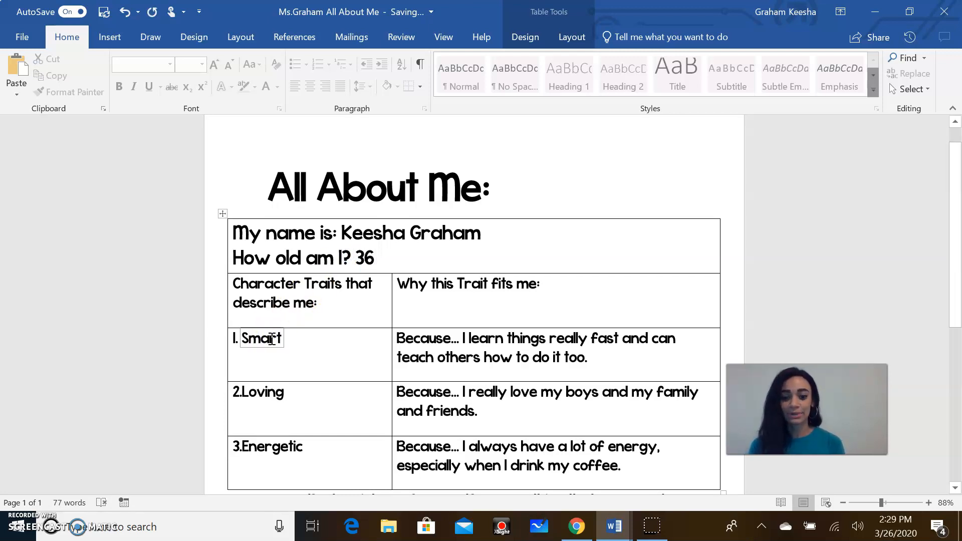
Step: Delete and retype the trait word 'Smart' after the 1. label
click(223, 340)
key(BackSpace)
click(224, 343)
click(222, 343)
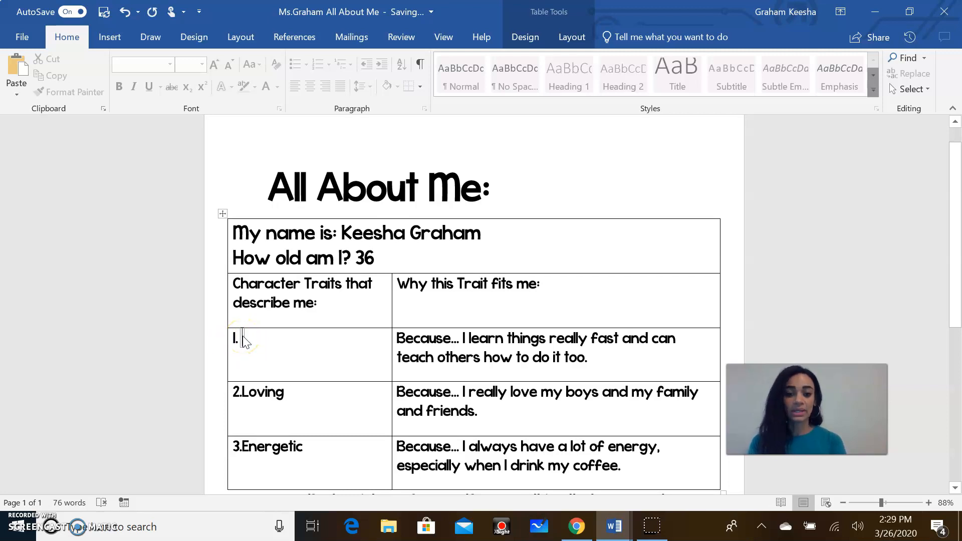
text(Smart)
Step: Replace the Smart reason with 'I learn things very fast and I am able to teach others.'
triple_click(570, 342)
drag(591, 358, 464, 341)
key(BackSpace)
click(435, 340)
click(494, 342)
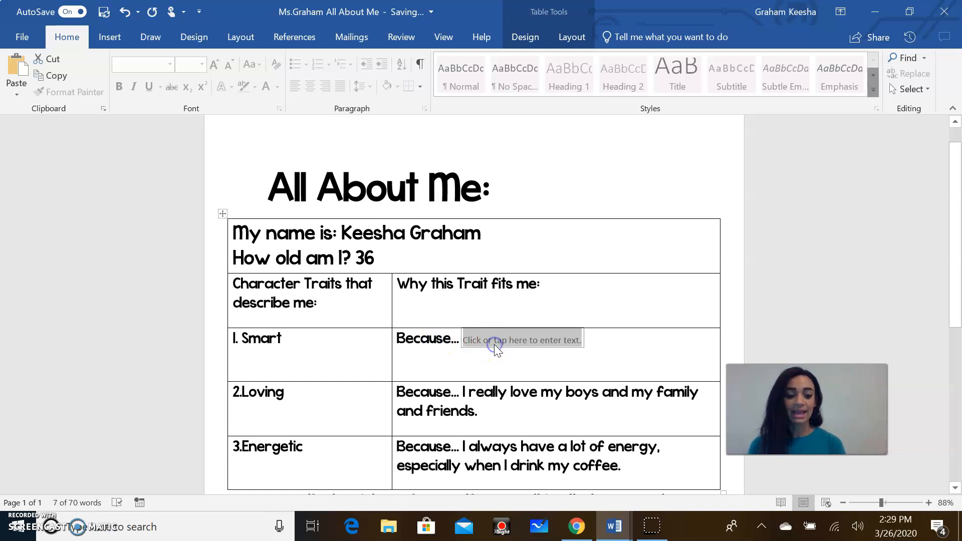
click(501, 349)
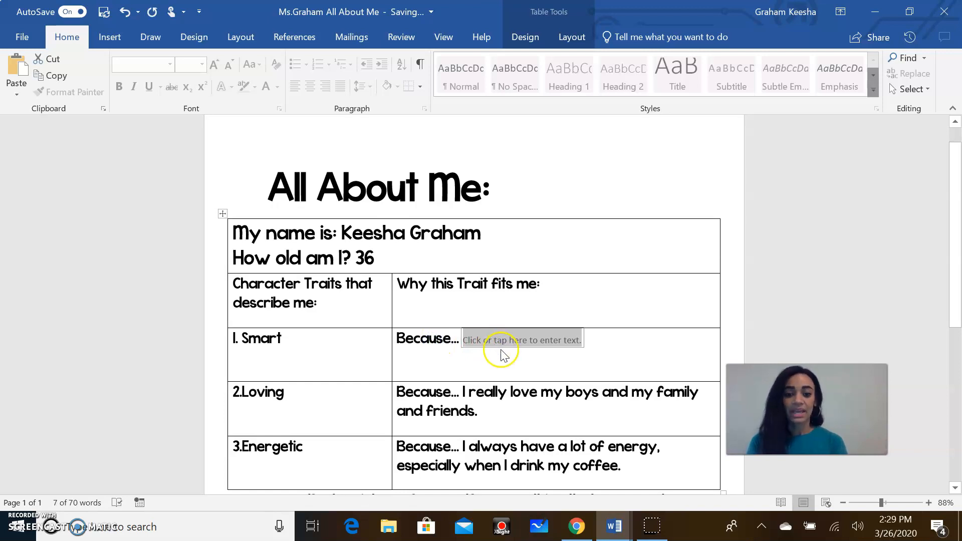
text(I lear)
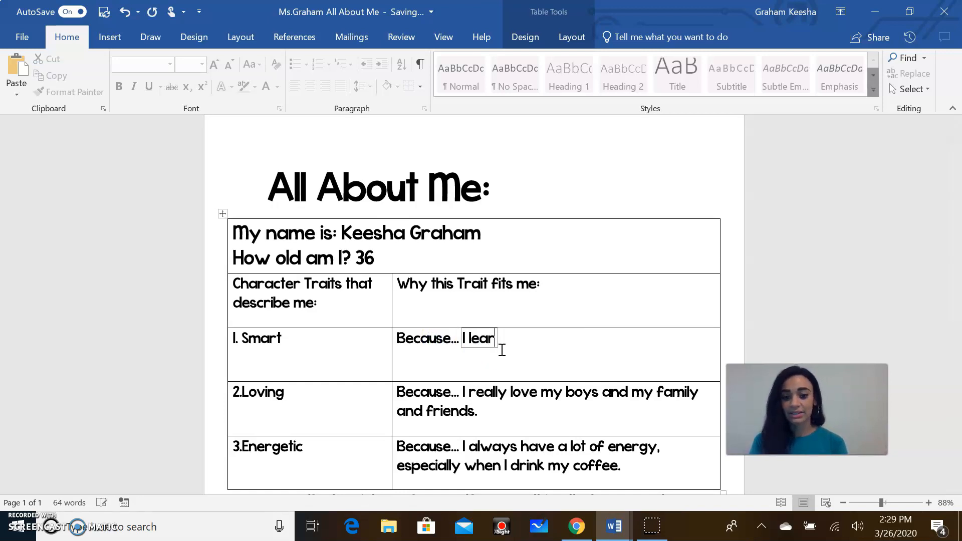
text(n things v)
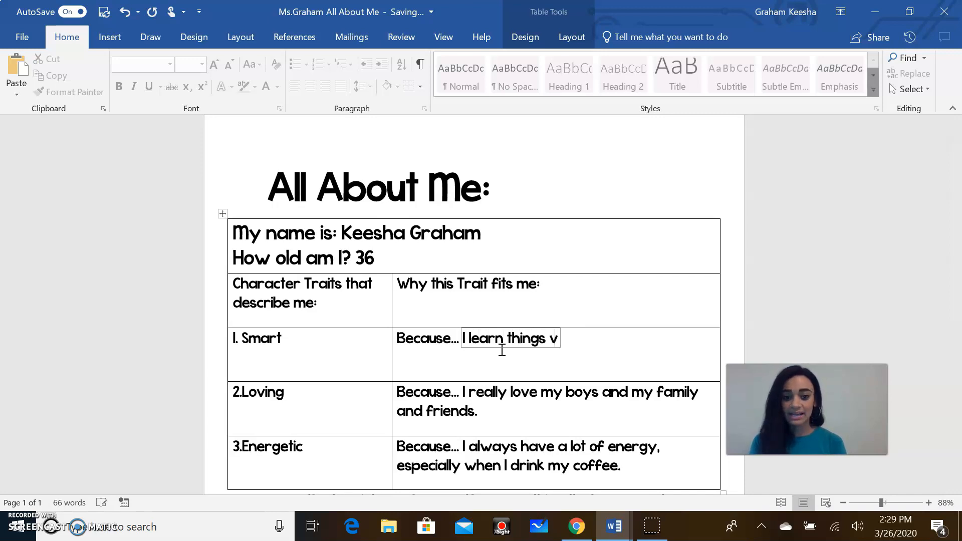
text(ery fast and)
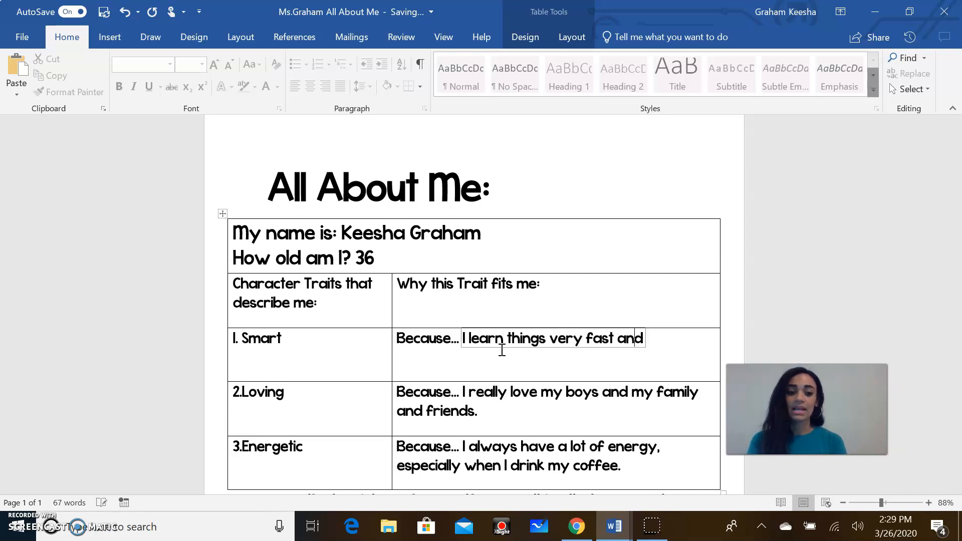
text( I am ablet)
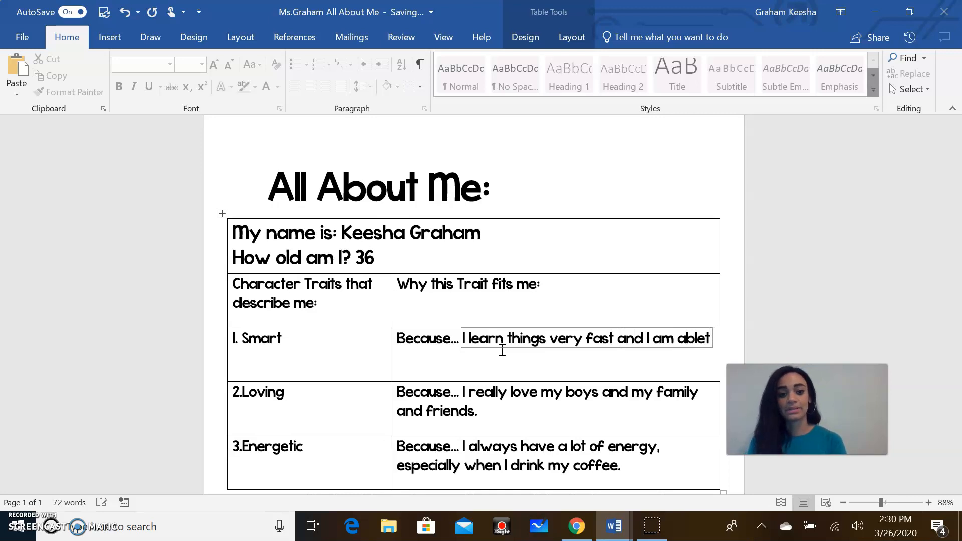
key(BackSpace)
text(to t)
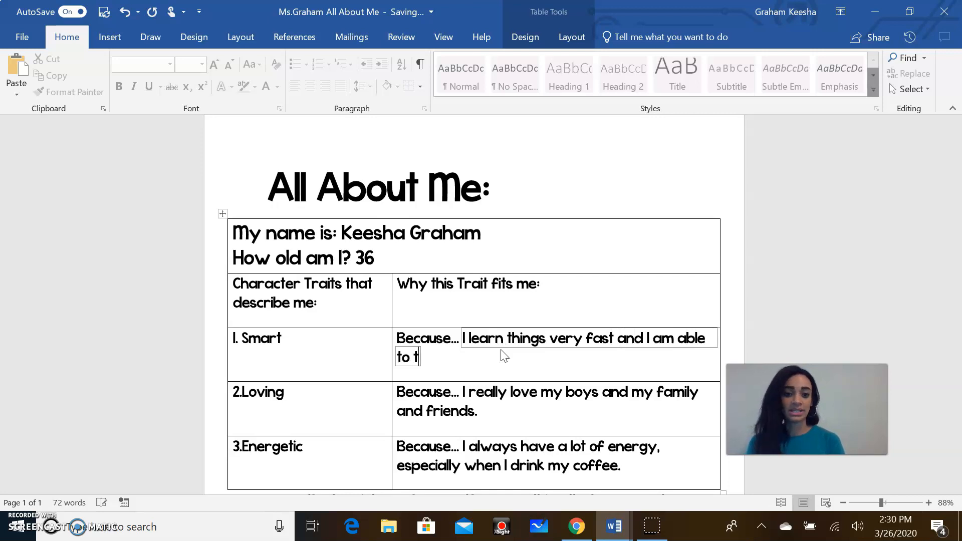
text(eah of)
key(BackSpace)
key(BackSpace)
key(BackSpace)
key(BackSpace)
key(BackSpace)
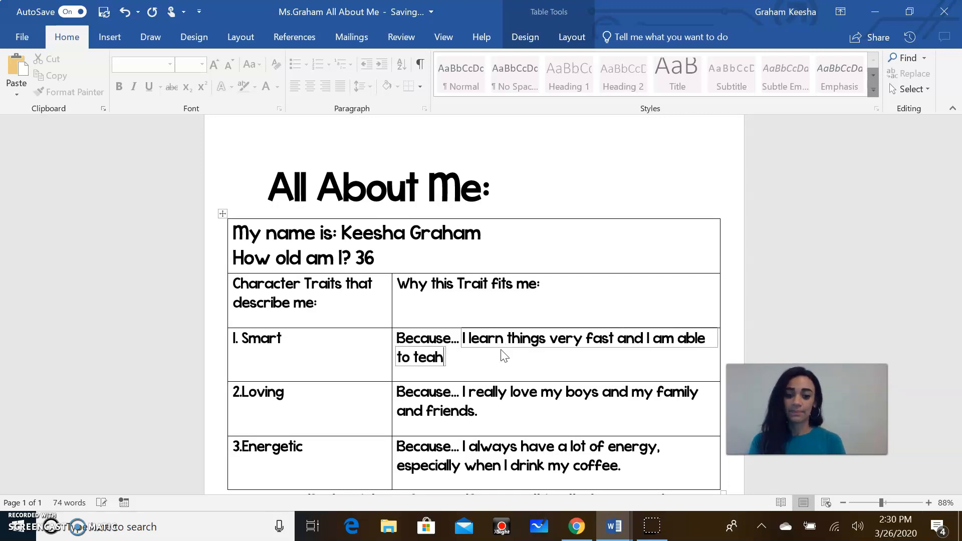
text(ach others.)
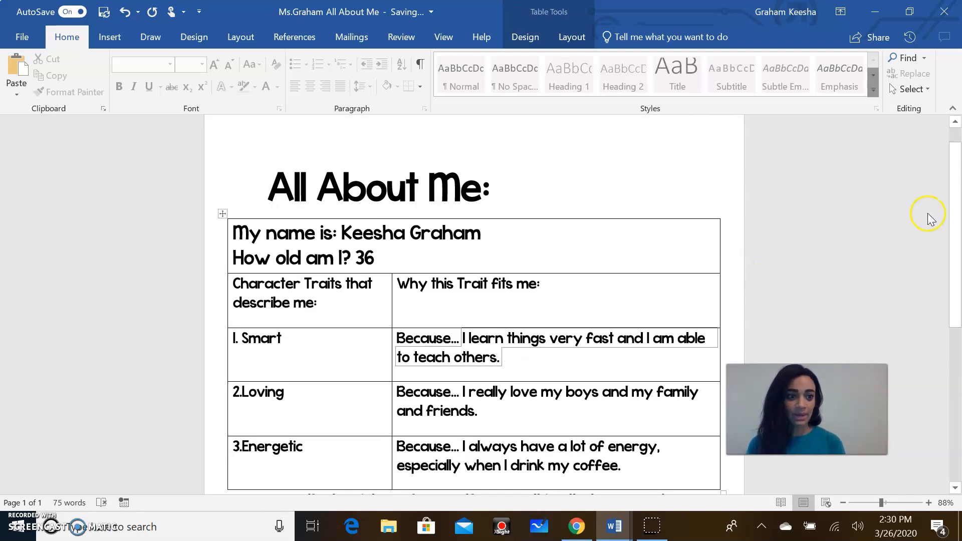
drag(953, 213, 938, 332)
Step: Select the Back to School picture's format options, then switch to the blank Document1 window
click(383, 381)
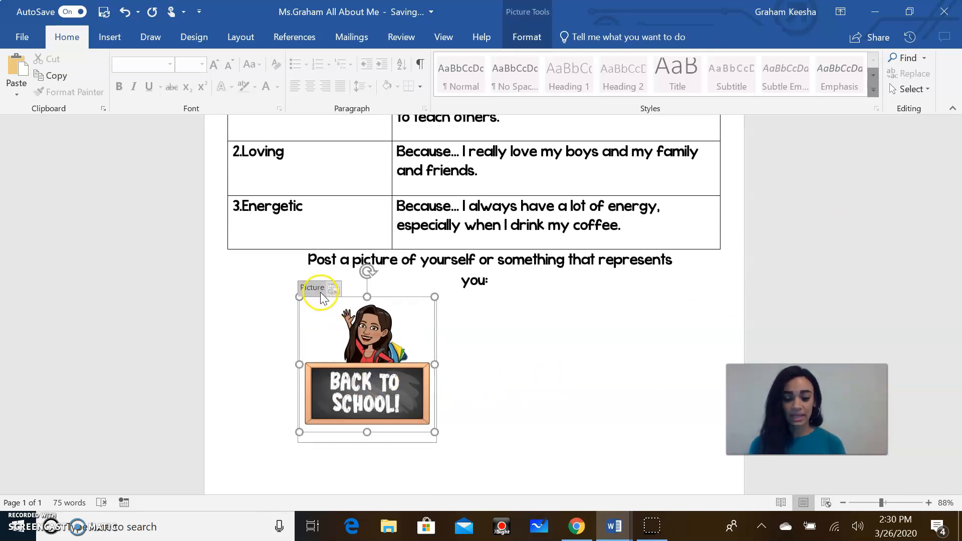
double_click(357, 345)
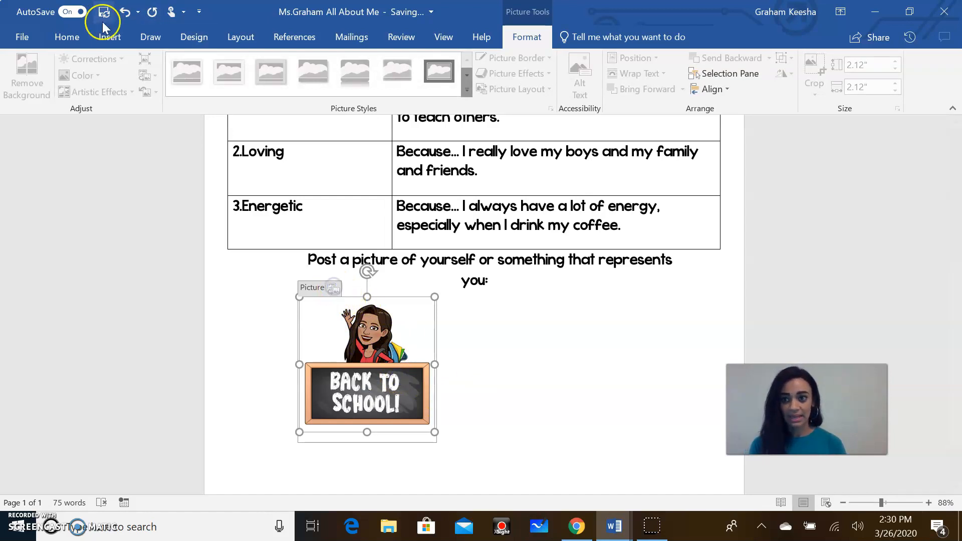
click(107, 37)
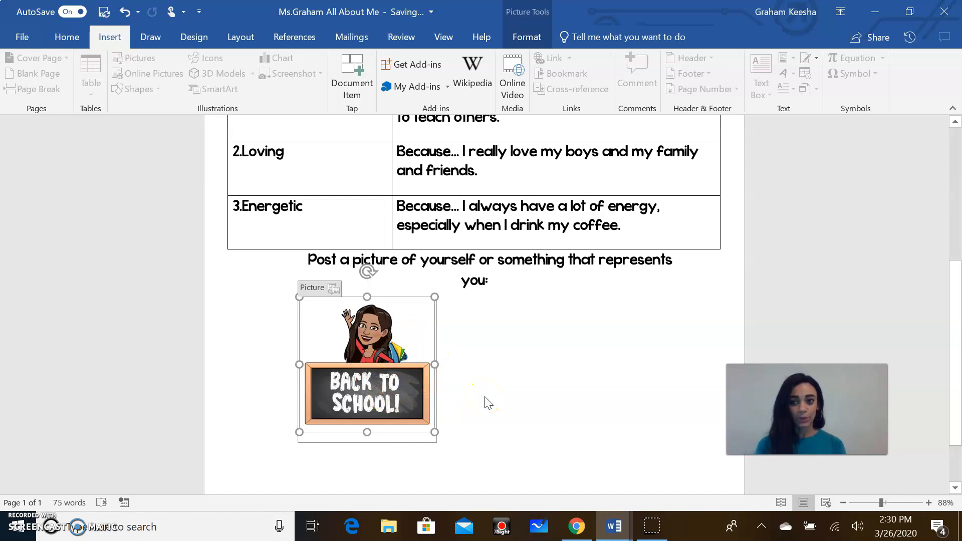
click(622, 534)
click(648, 500)
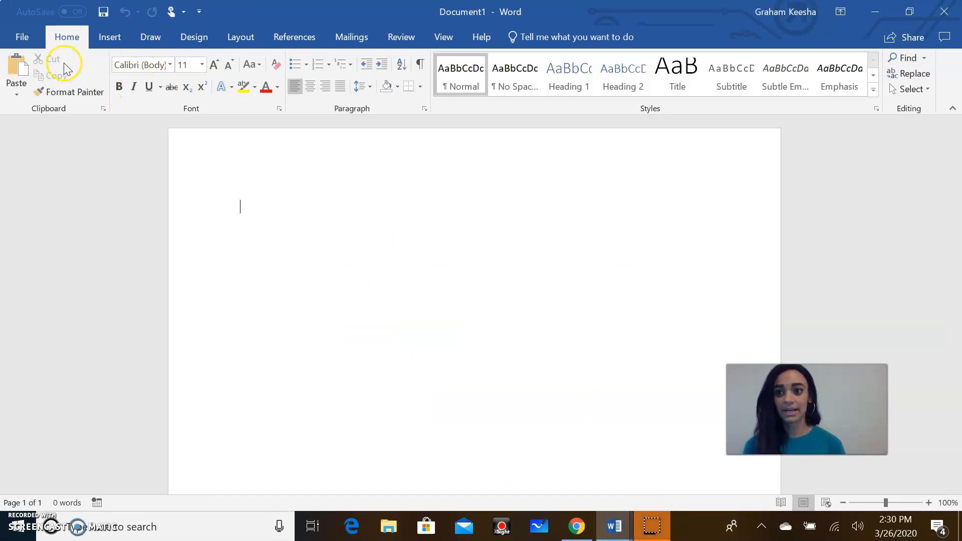
Step: Turn on the Developer tab in Word Options' Customize Ribbon settings and confirm with OK
click(29, 37)
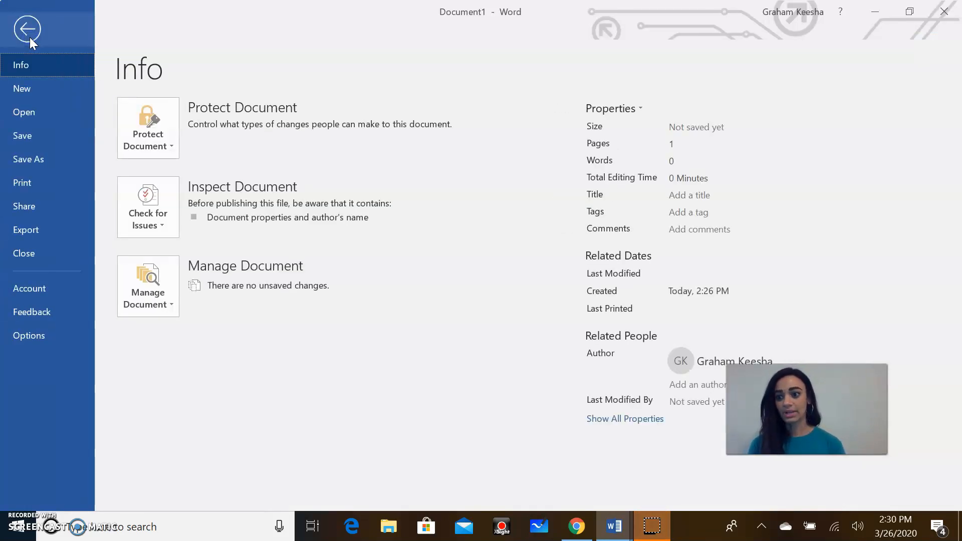
click(26, 335)
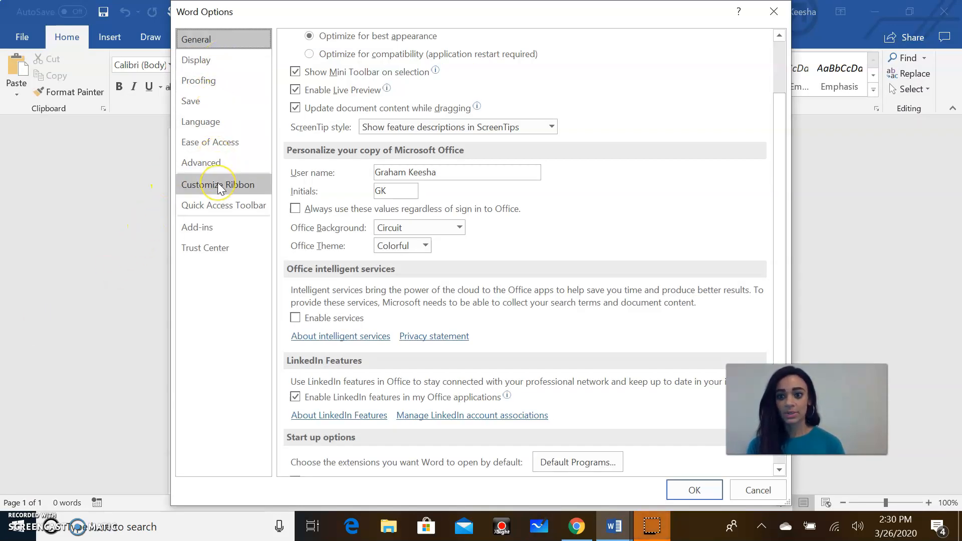
click(228, 166)
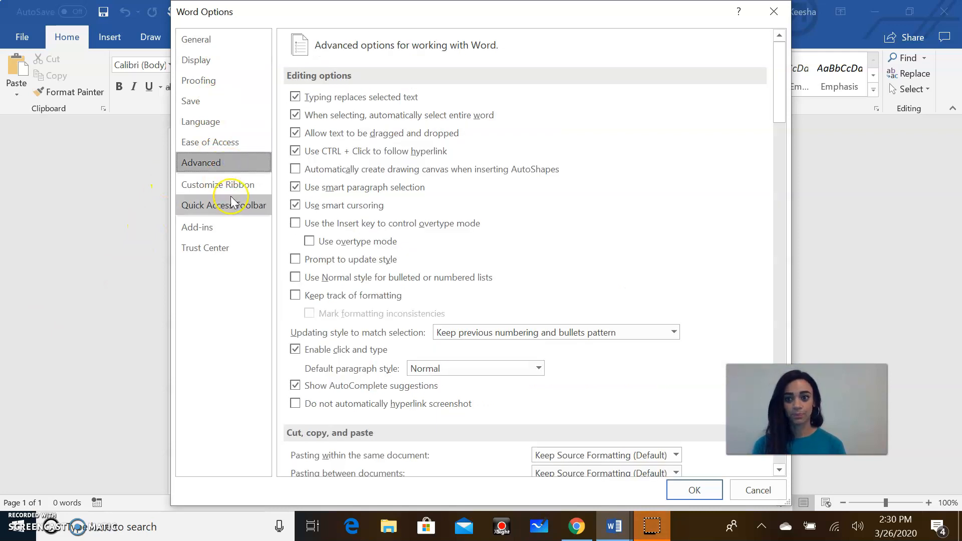
click(230, 192)
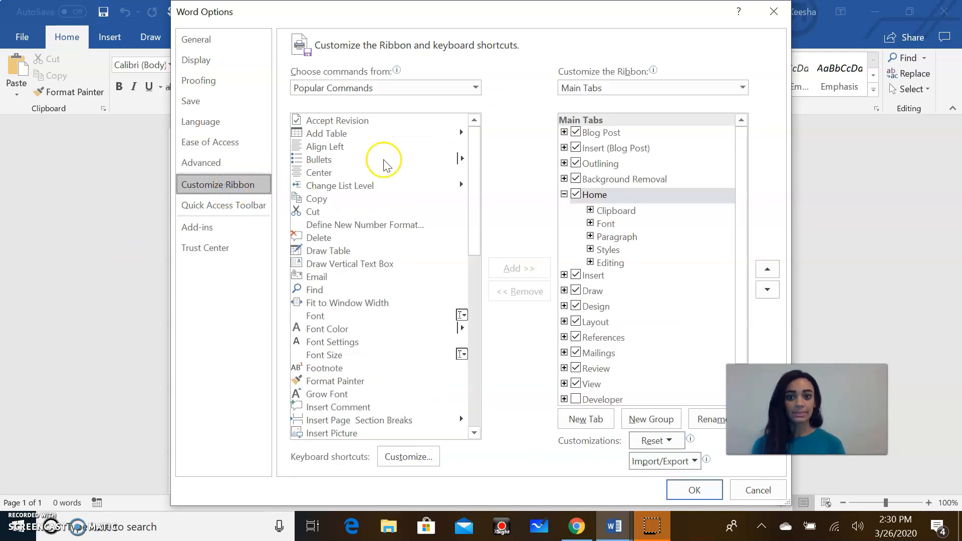
click(579, 385)
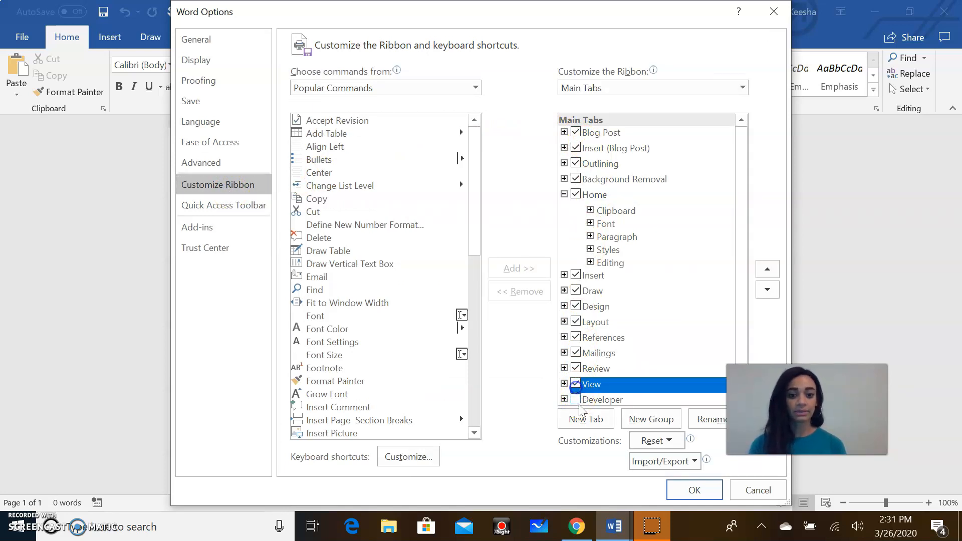
click(576, 401)
click(712, 492)
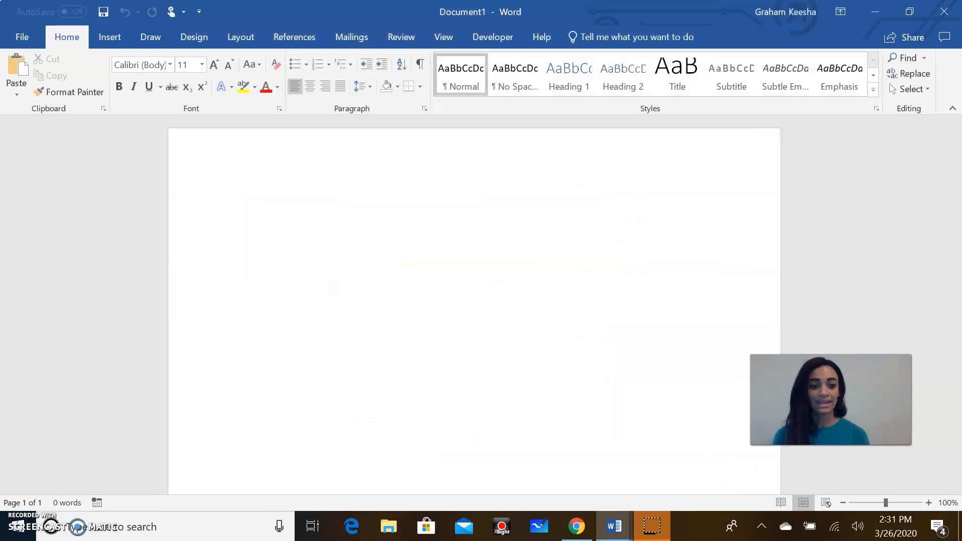
Step: View the Developer tools, then bring up the Insert tab's table size grid
click(489, 23)
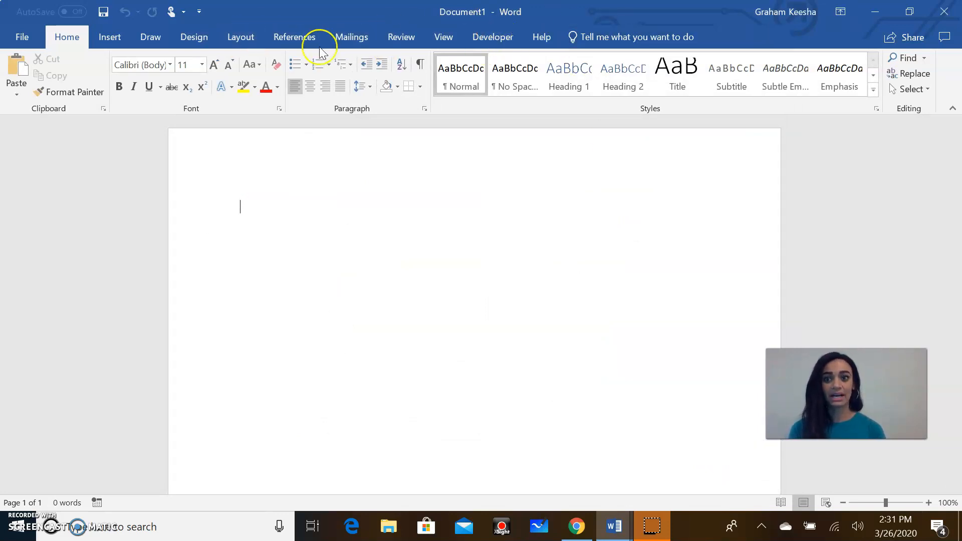
click(484, 42)
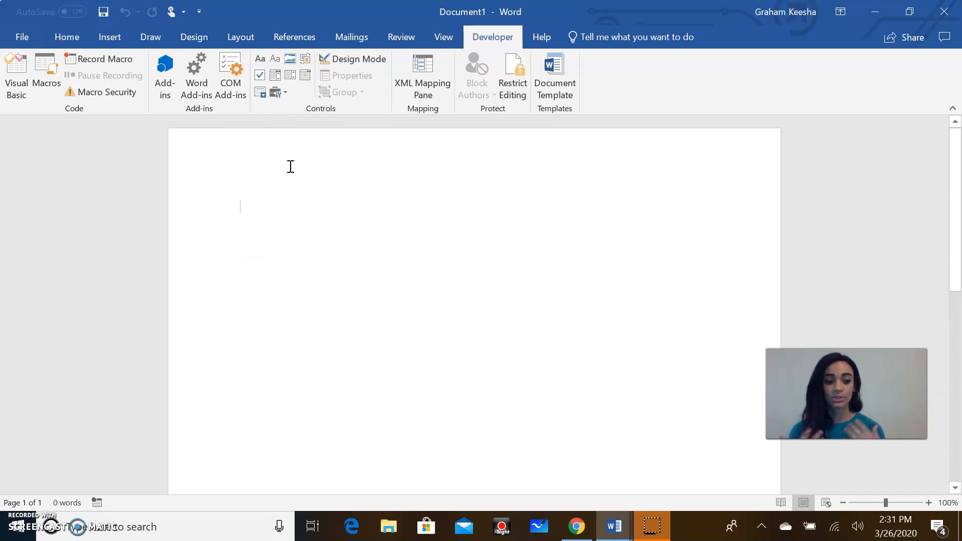
click(109, 39)
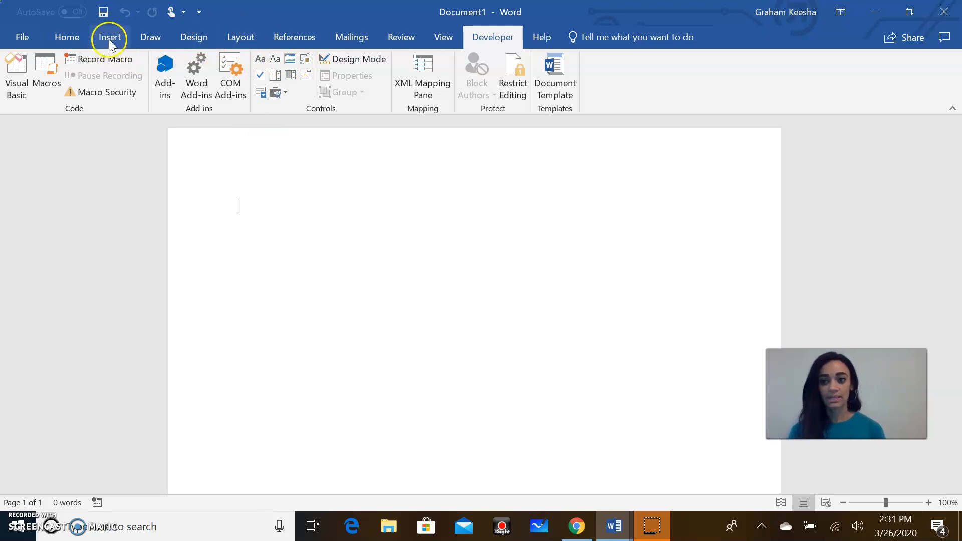
click(90, 75)
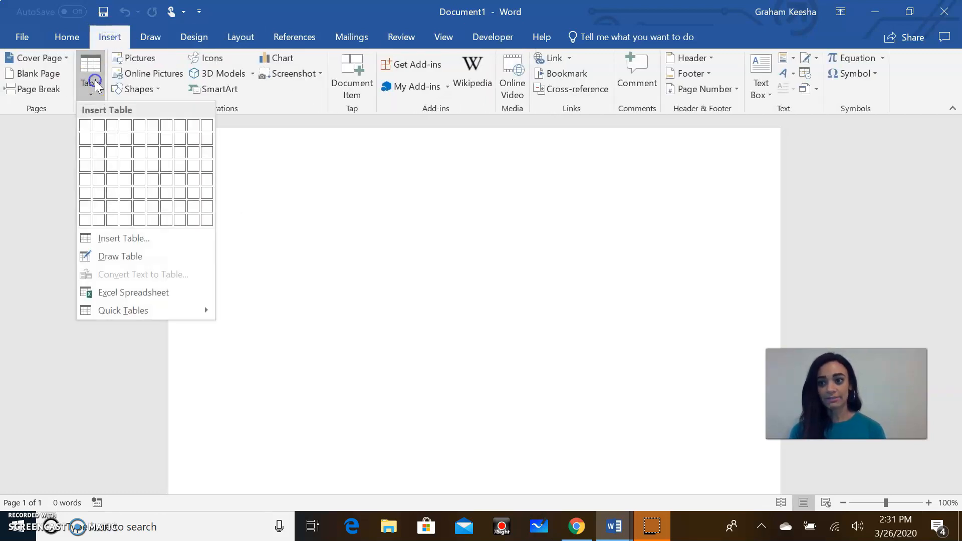
Step: Insert a 2-column by 4-row table and place the caret in its top-left cell
click(100, 165)
click(365, 206)
drag(365, 206, 507, 206)
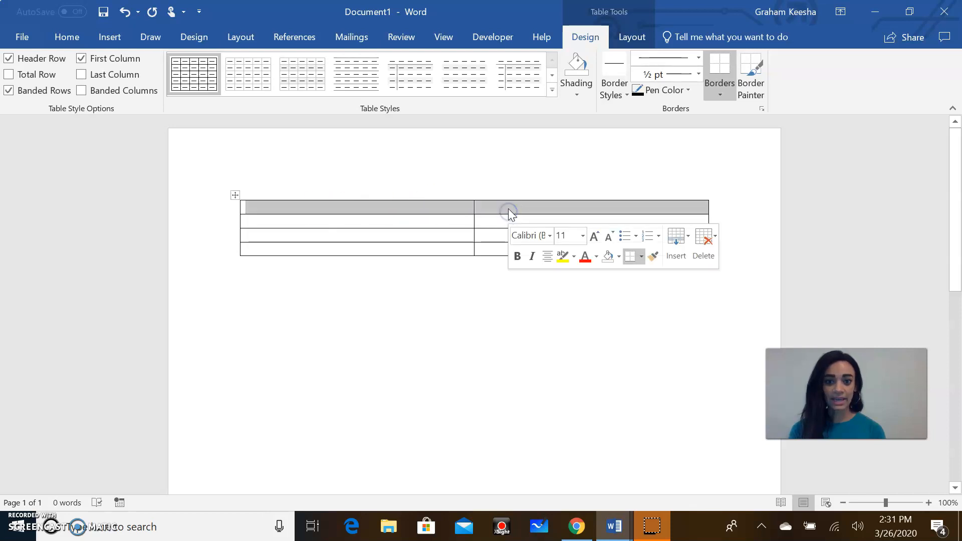
click(507, 206)
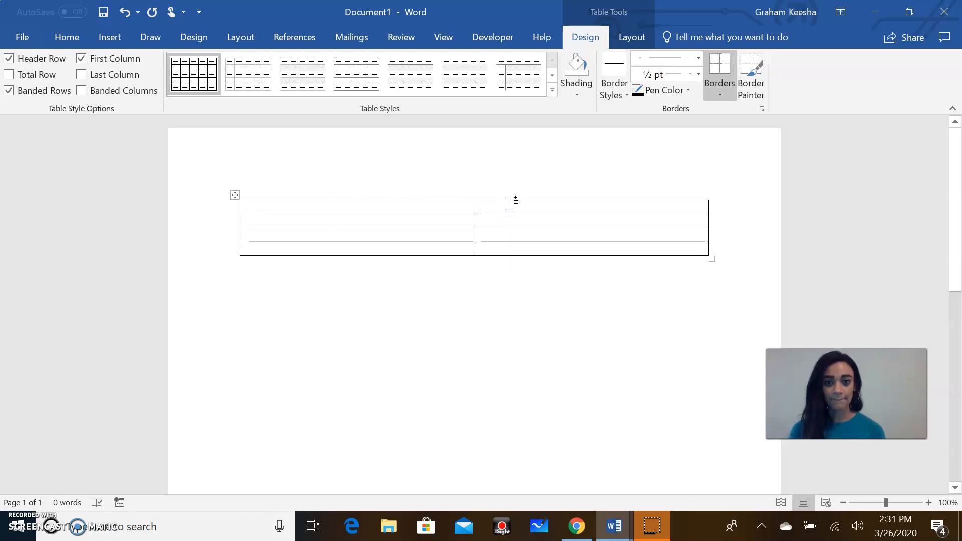
click(322, 208)
Step: Type 'Name' and set the table text to KG What the Teacher Wants, size 20
text(Name)
click(65, 37)
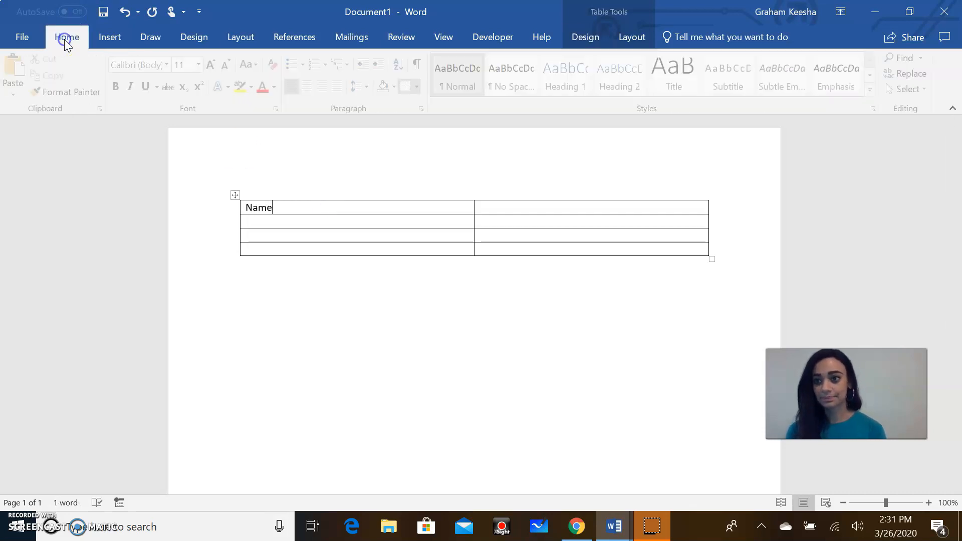
drag(244, 207, 545, 247)
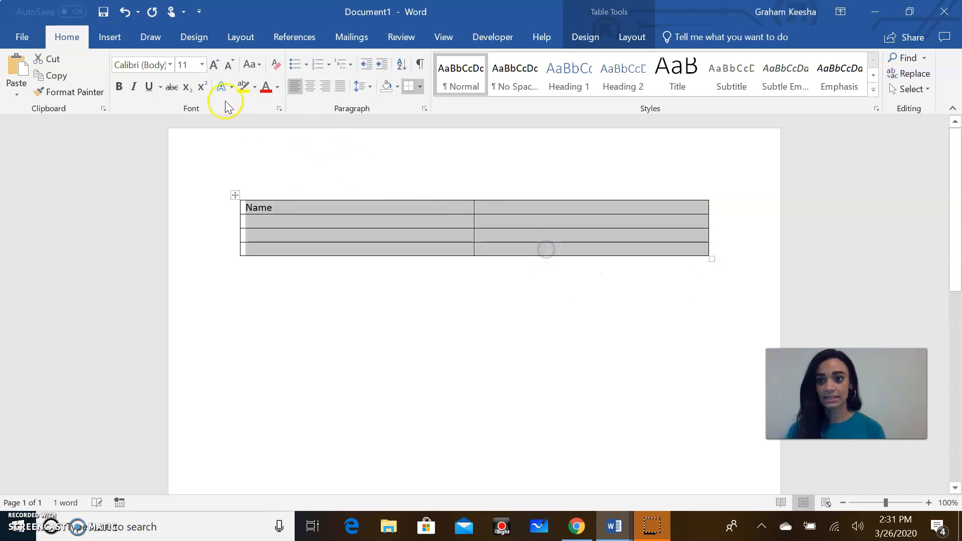
click(170, 64)
click(172, 149)
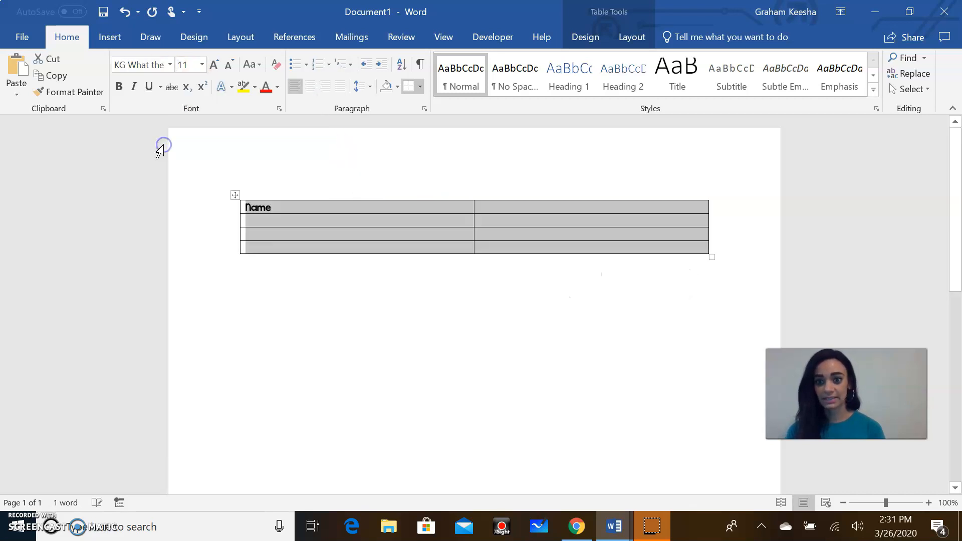
click(197, 65)
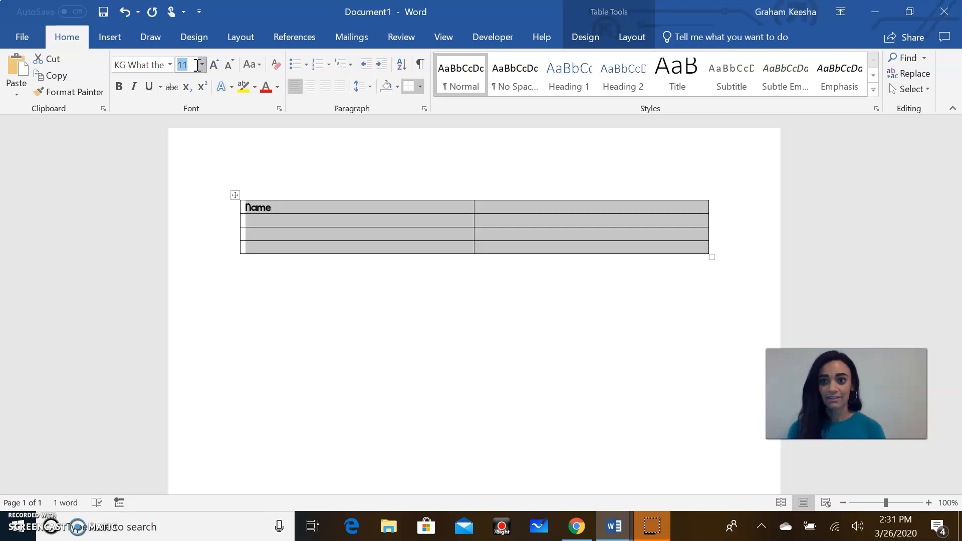
text(20)
key(Return)
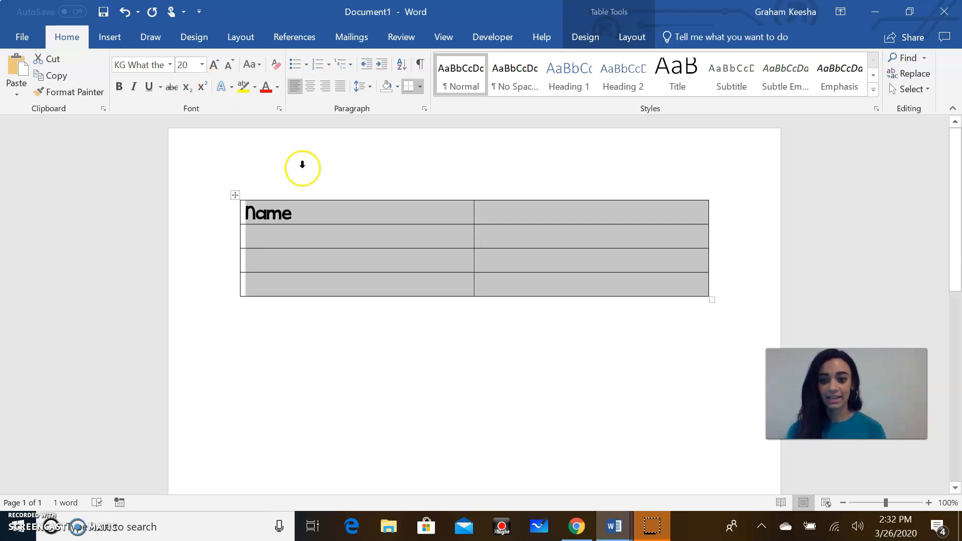
Step: Complete the top-row labels as 'Name:' and 'Date:', then select the second row
click(302, 214)
text(:)
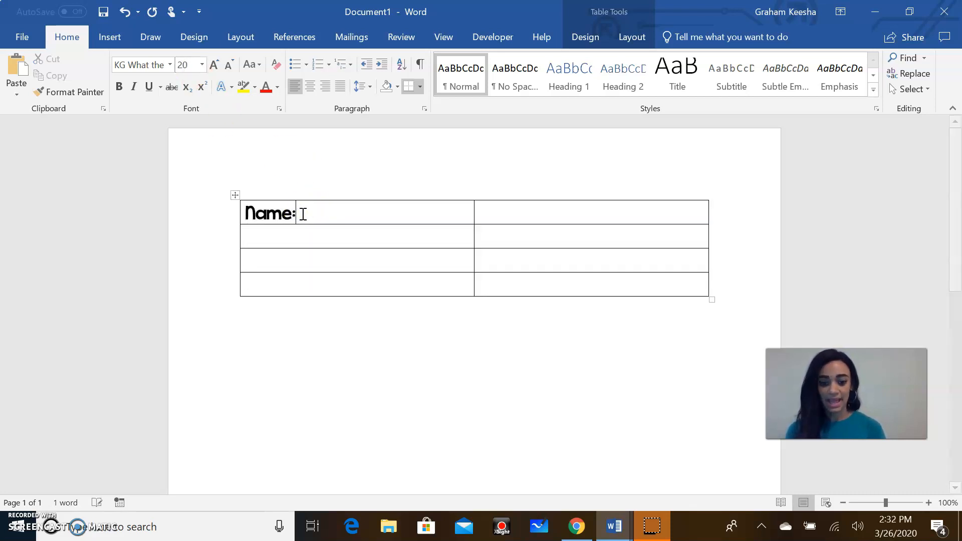
click(483, 214)
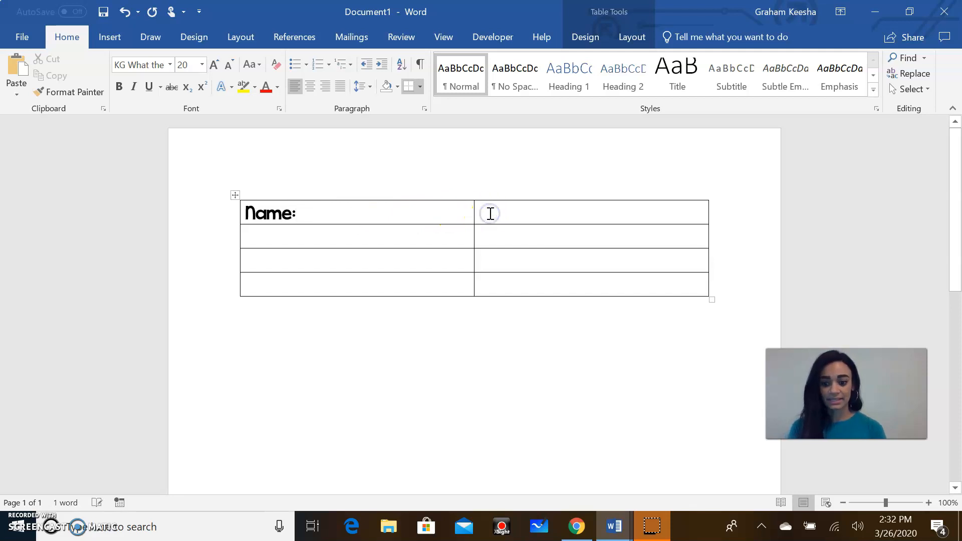
text(Date:)
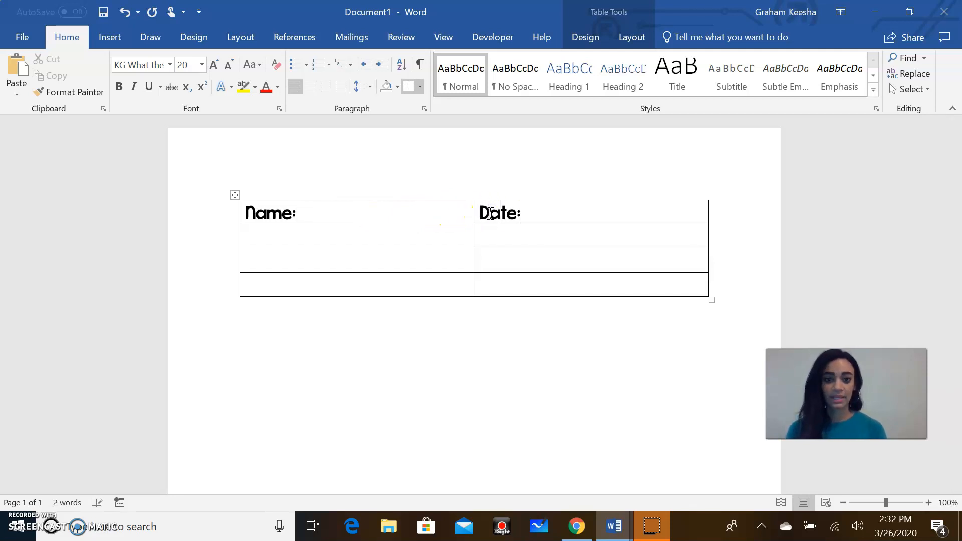
click(313, 233)
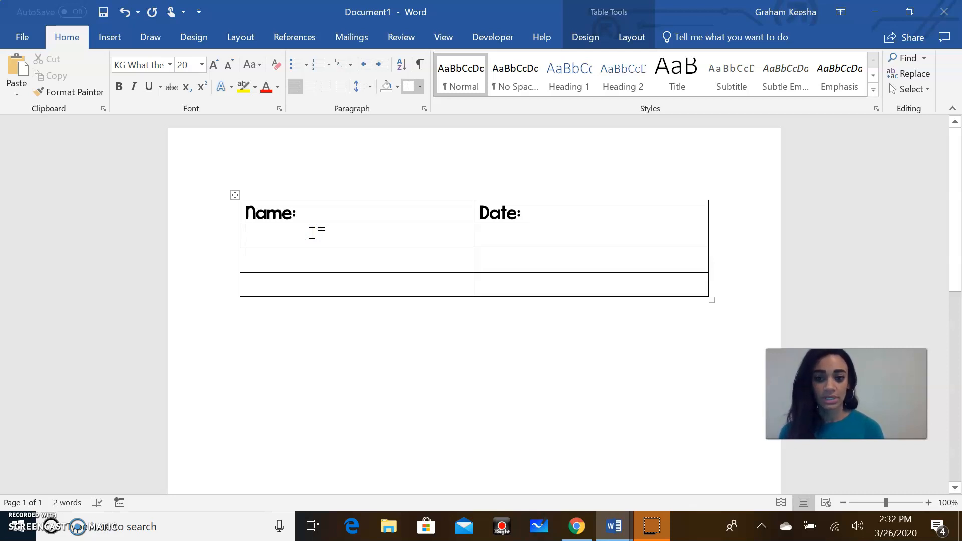
drag(560, 229, 421, 229)
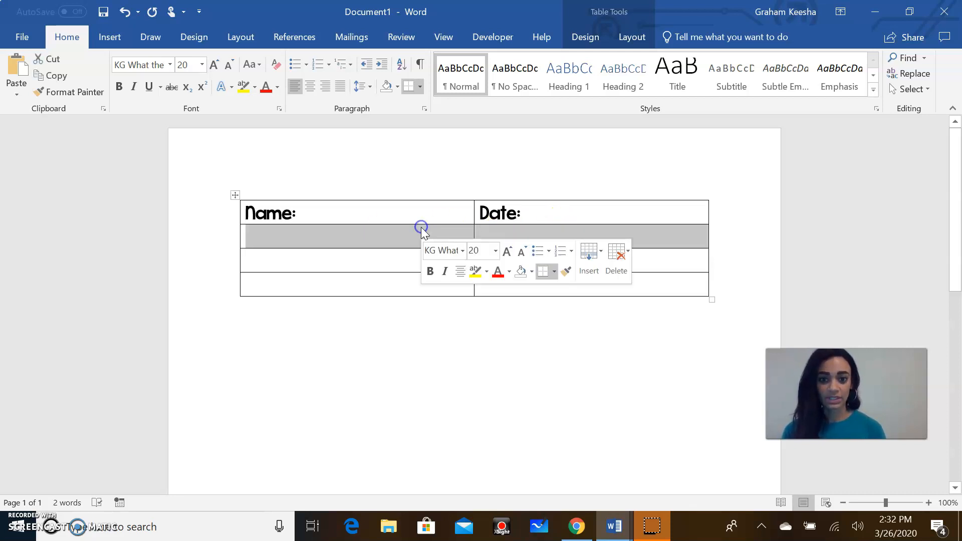
Step: Merge the second row into one cell and type 'How old are you'
right_click(421, 231)
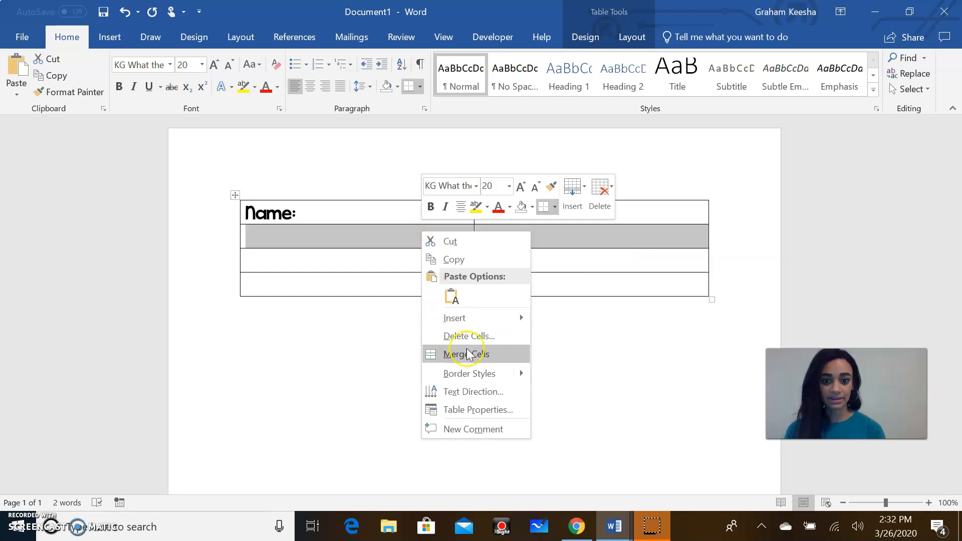
click(471, 356)
click(286, 246)
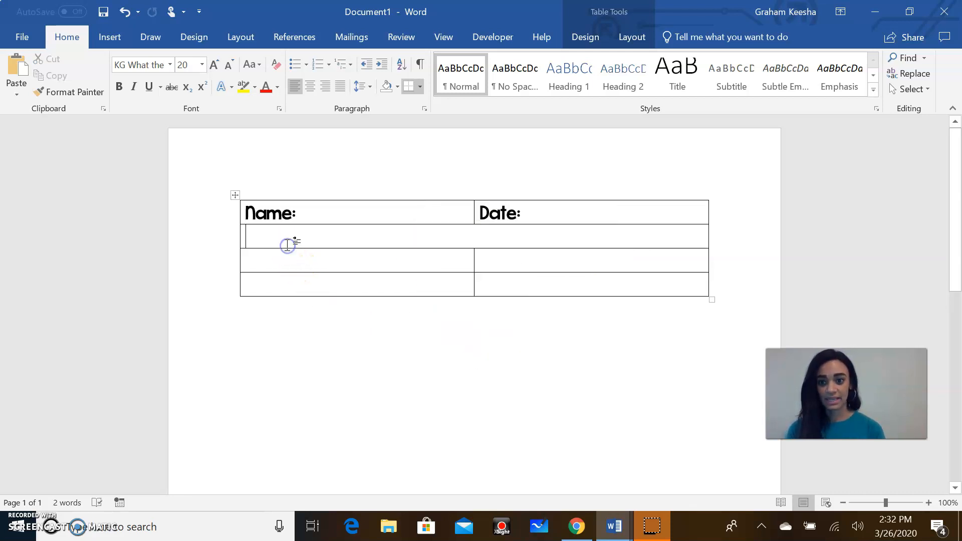
text(How old are you?)
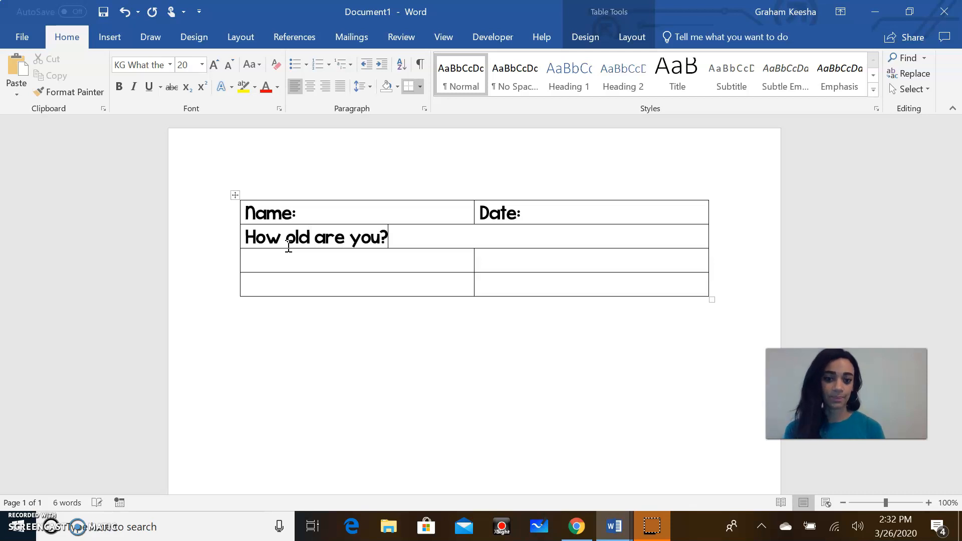
Step: Merge the third row and type 'What do you want to be when you grow up?'
click(286, 247)
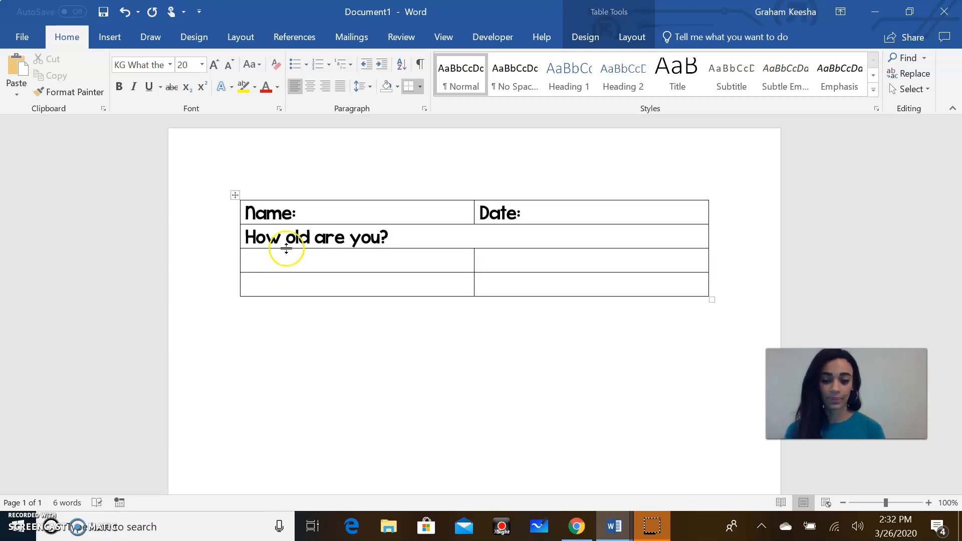
drag(420, 271, 514, 263)
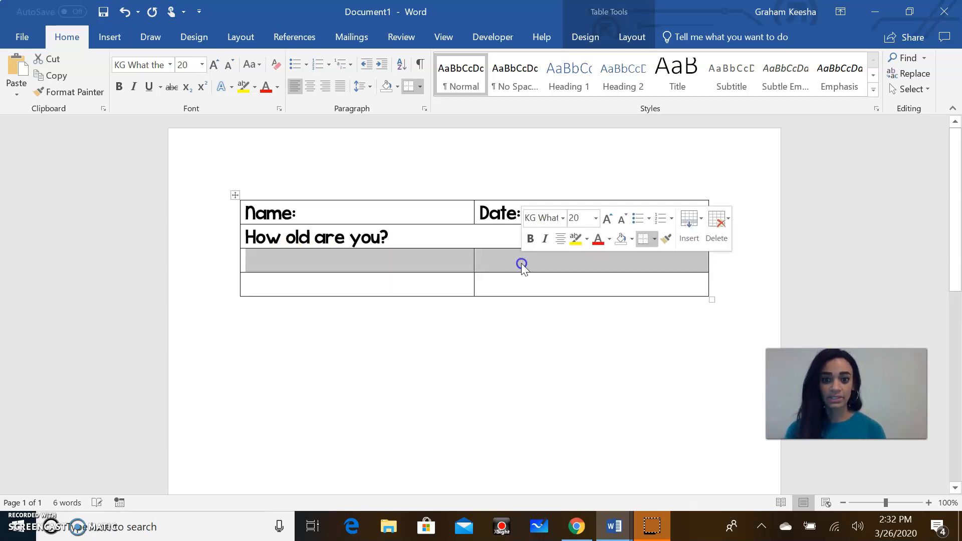
right_click(521, 263)
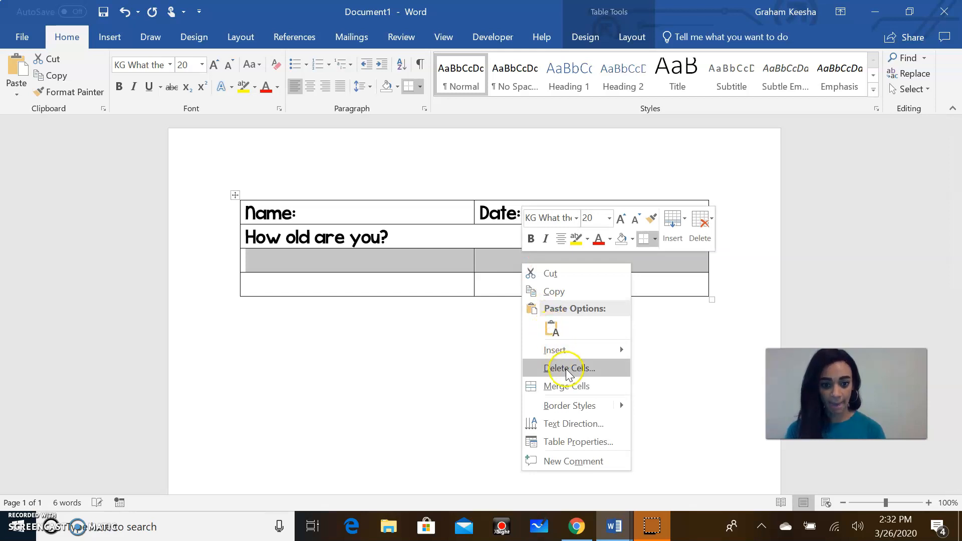
click(567, 386)
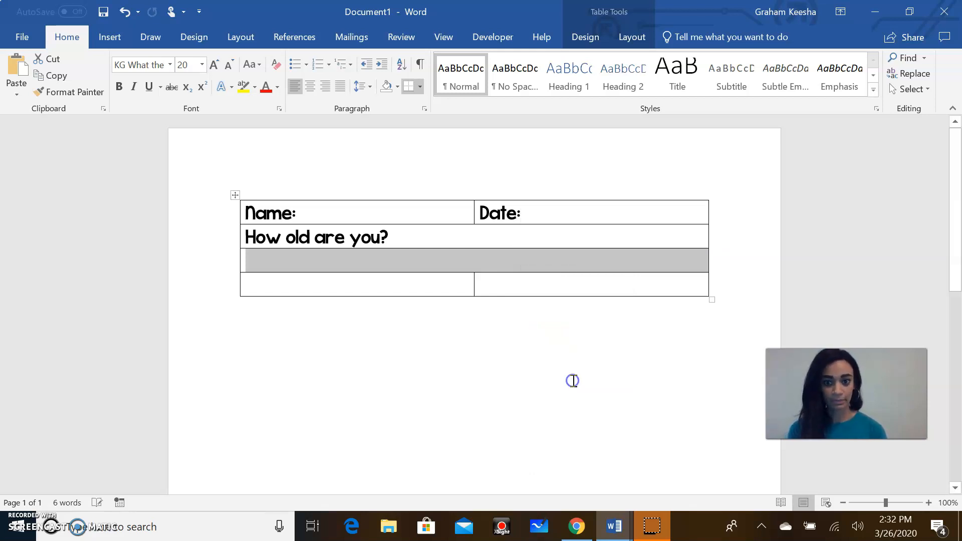
click(349, 271)
text(Wh)
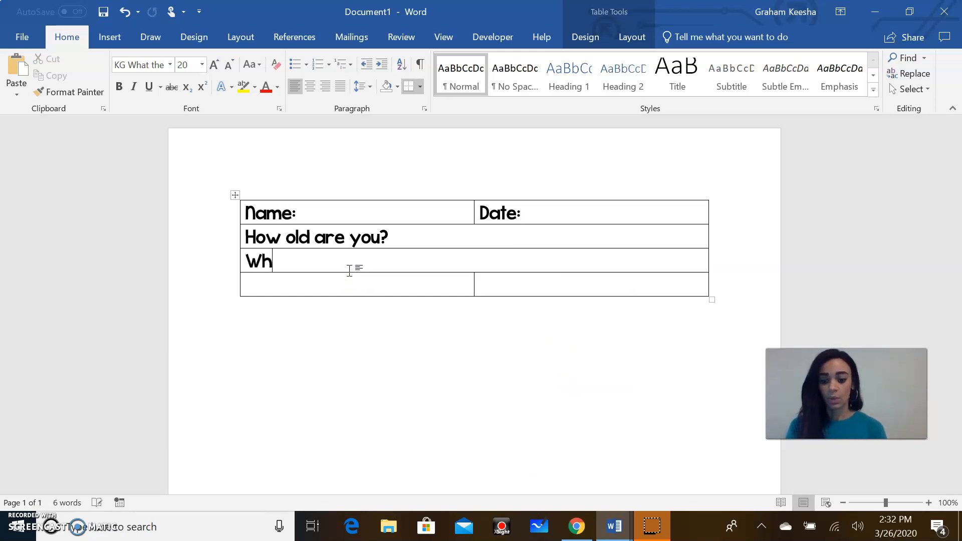
text(at do you want t)
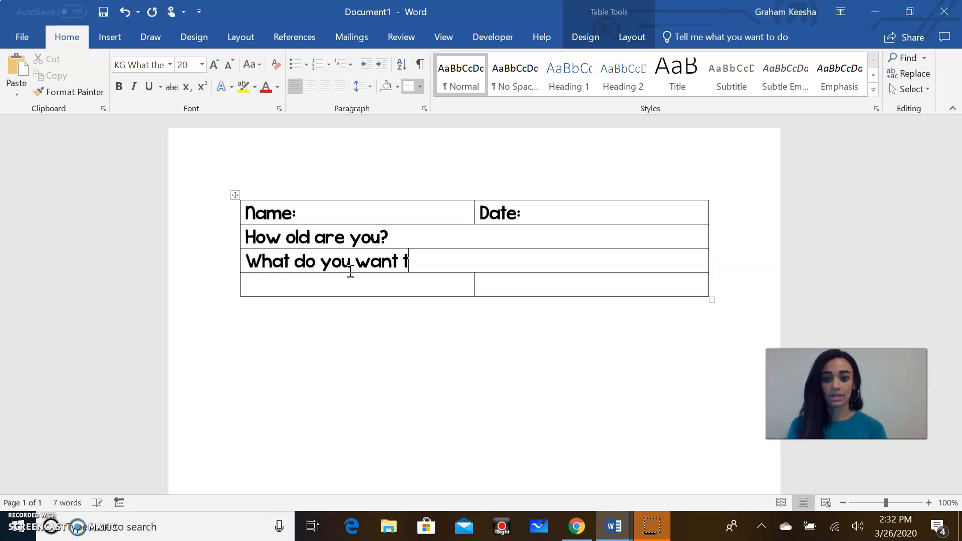
text(o be when you )
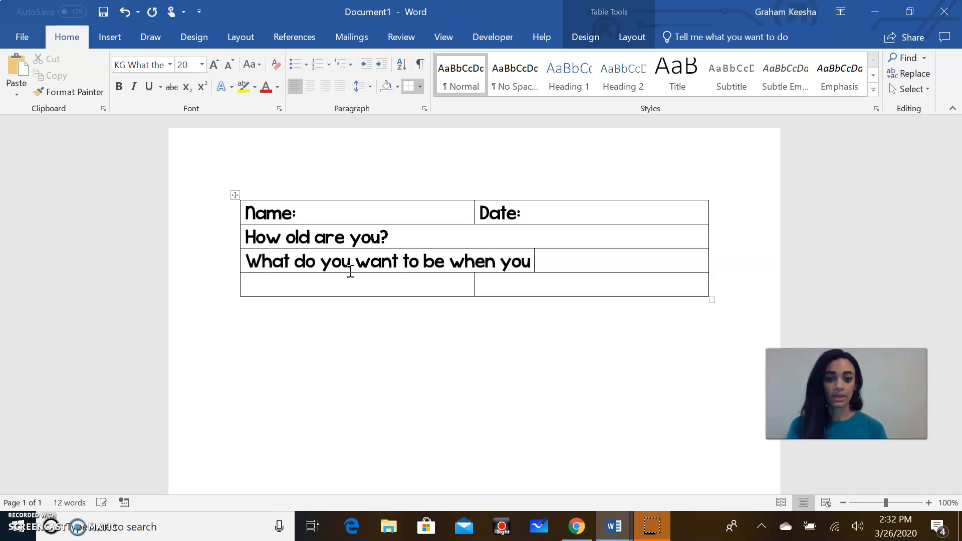
text(grow up?)
key(Return)
Step: Merge the bottom row and type 'Show me a picture of what you want to be'
drag(371, 317, 523, 314)
click(522, 312)
click(475, 293)
drag(429, 312, 526, 313)
right_click(526, 314)
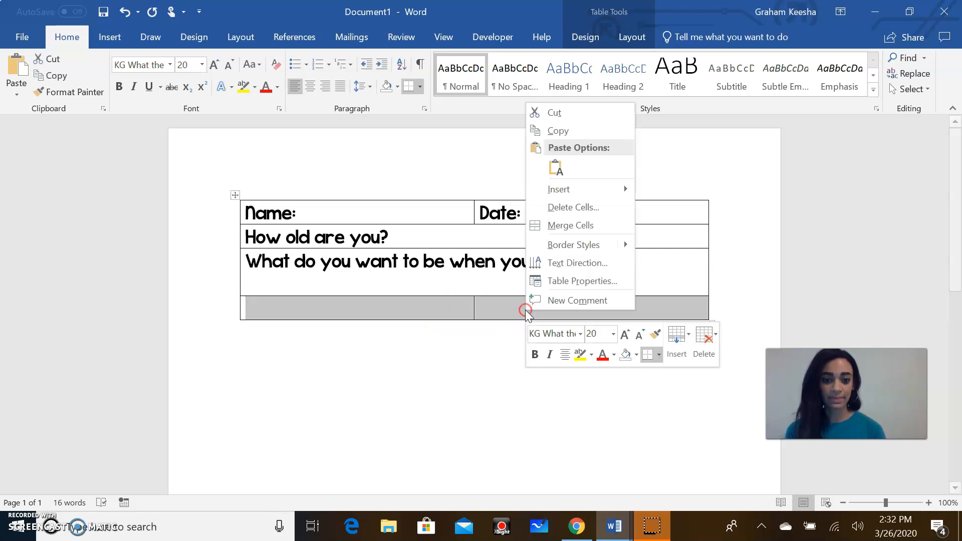
click(572, 226)
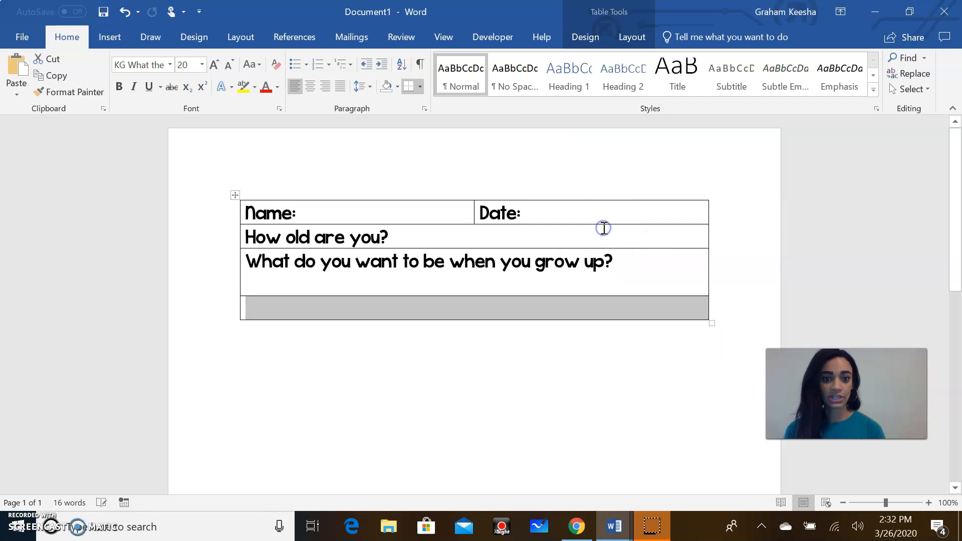
click(434, 304)
text(Show)
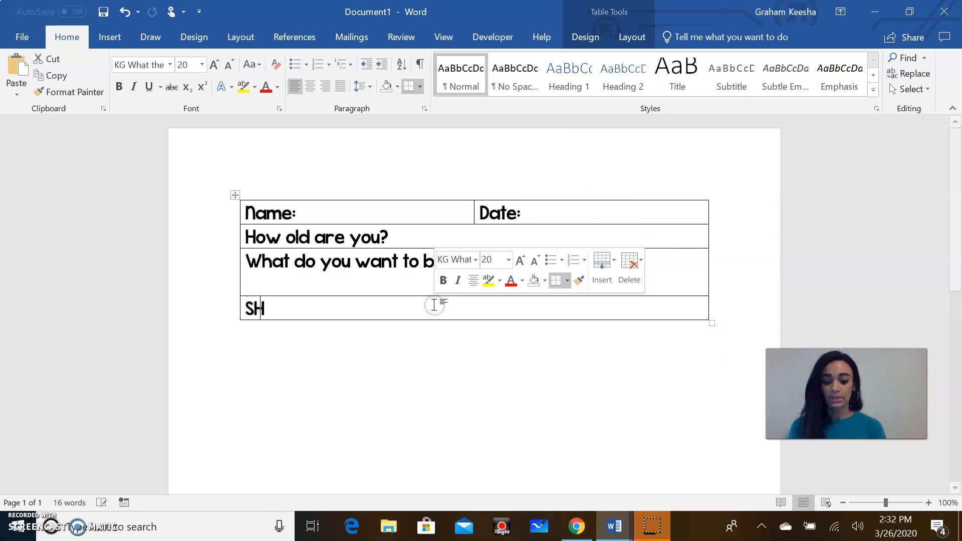
text( me)
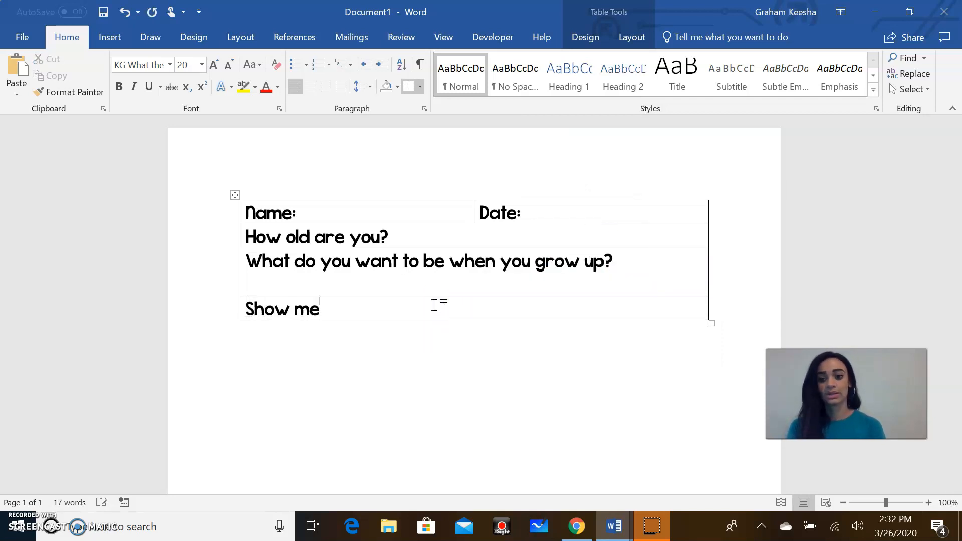
text( a pcit)
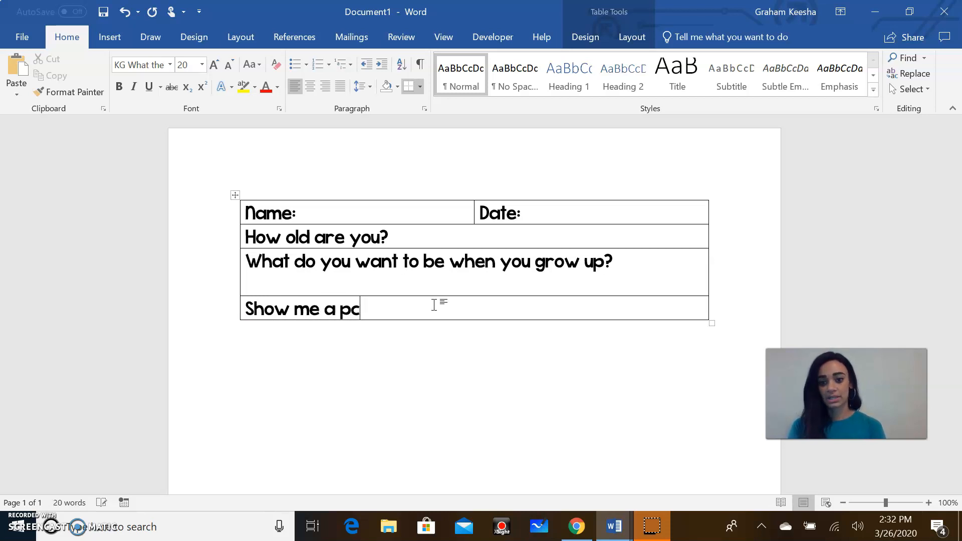
key(BackSpace)
key(BackSpace)
key(BackSpace)
text(icture of what)
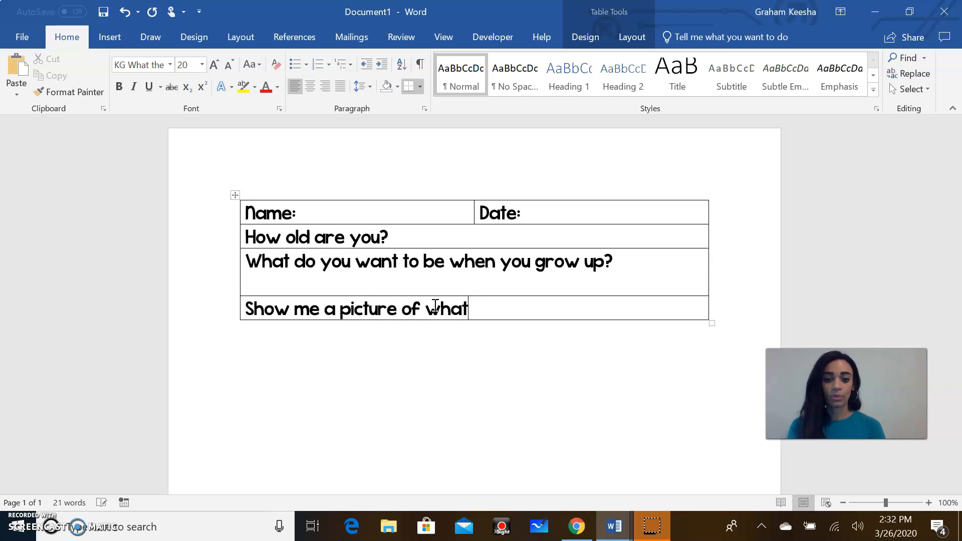
text( you want to be:)
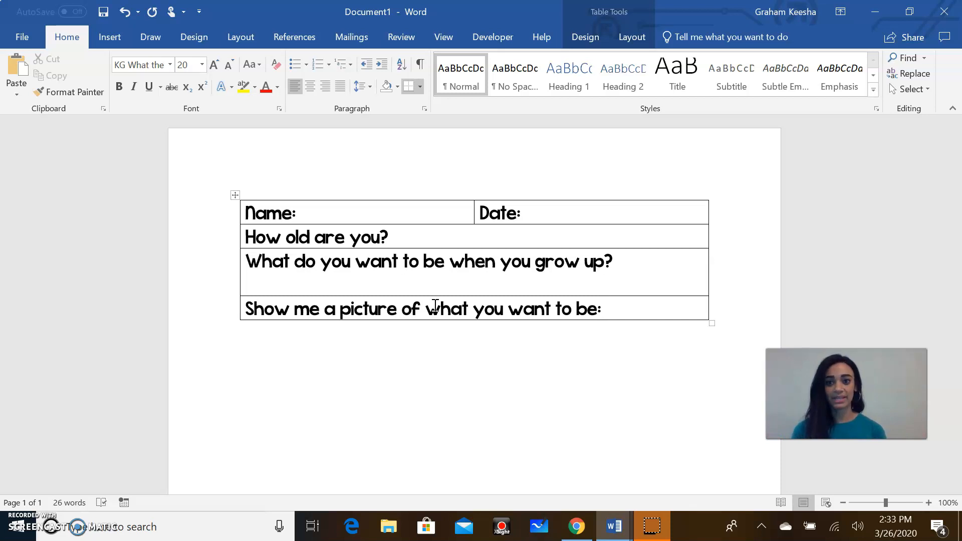
Step: Insert a Rich Text Content Control after 'Name:' from the Developer tab
click(505, 36)
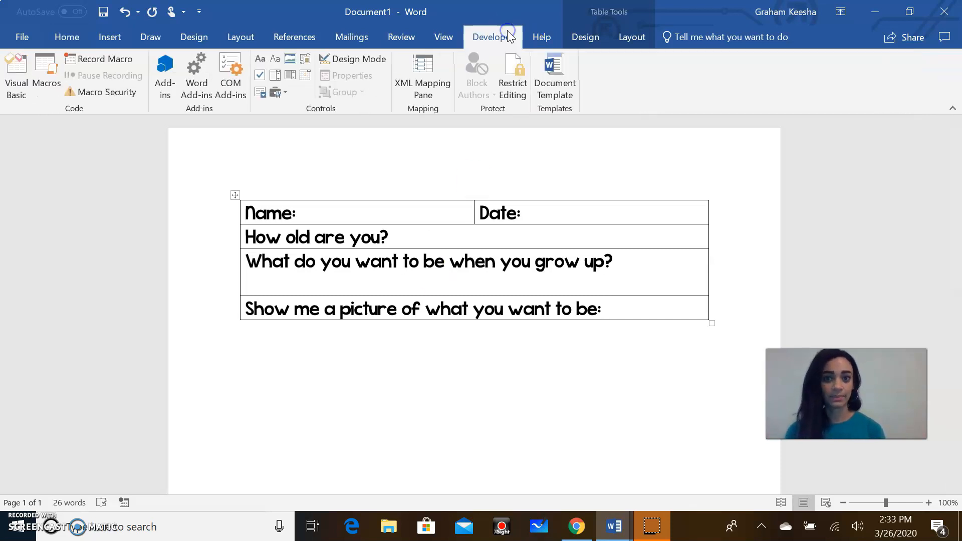
click(301, 215)
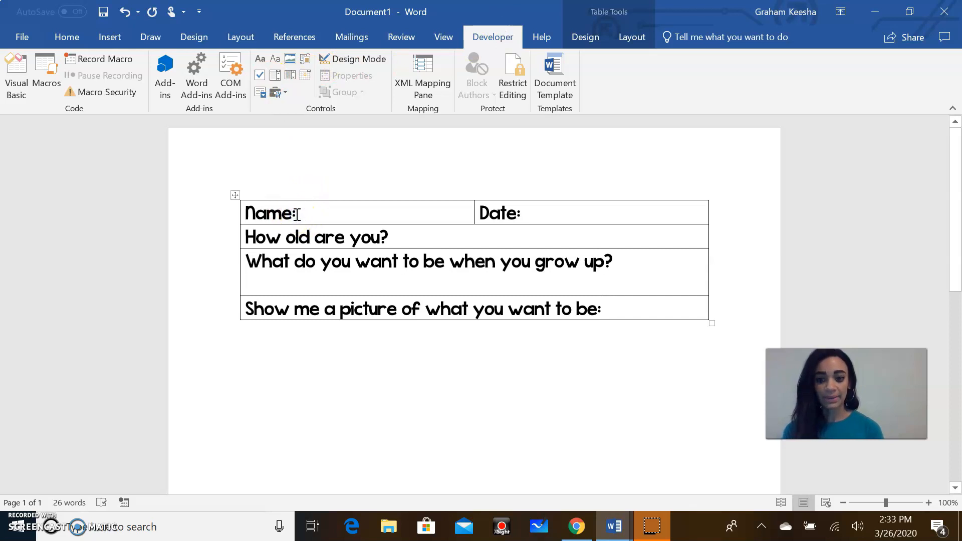
click(258, 62)
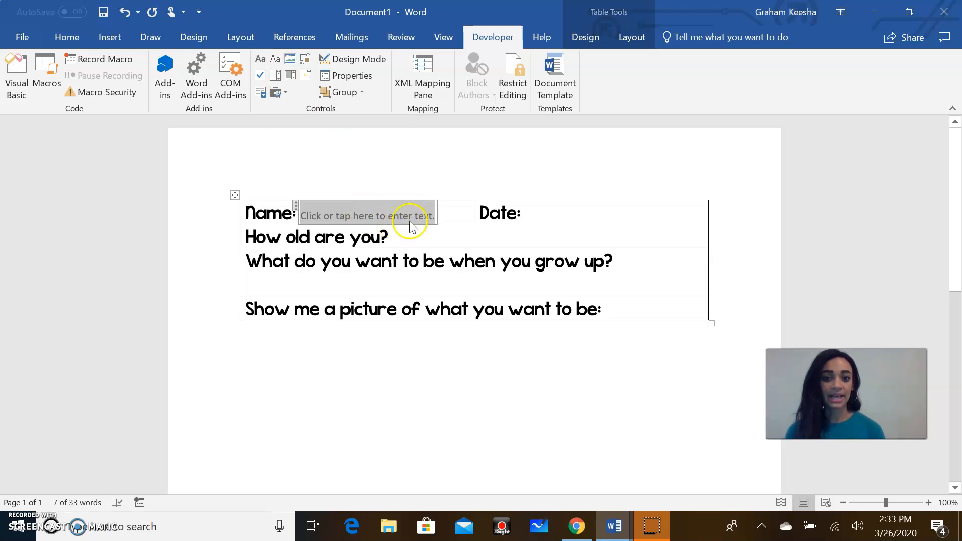
click(521, 220)
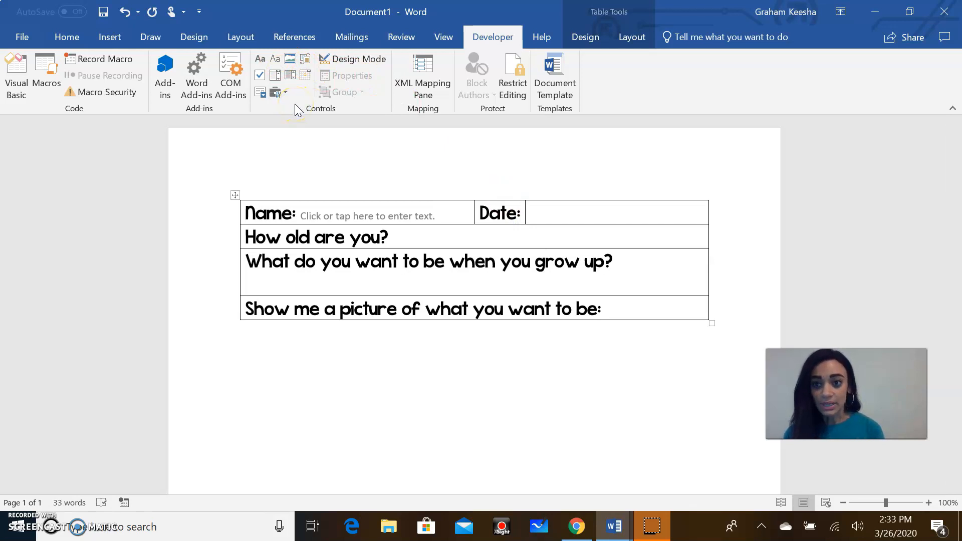
Step: Add a Date Picker Content Control after 'Date:' set to 3/26/2020
click(304, 77)
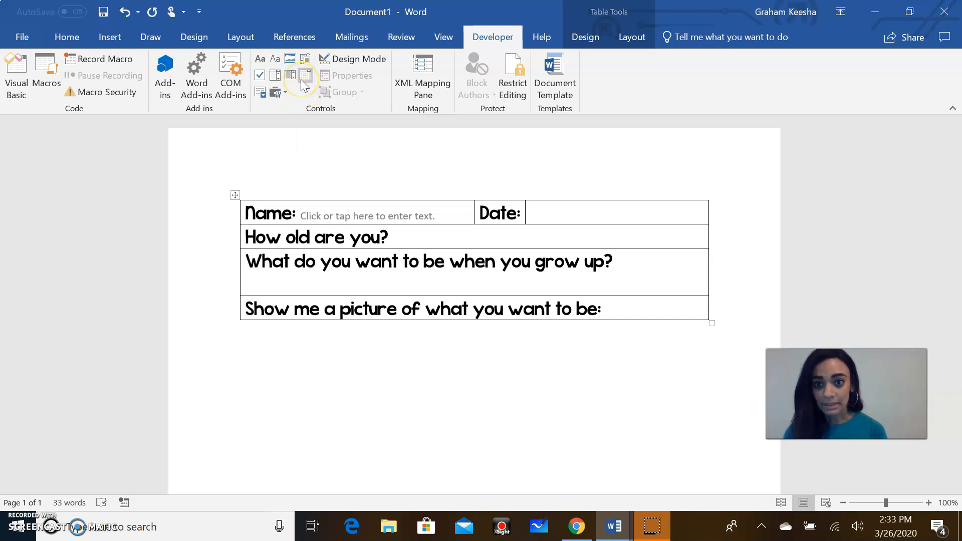
click(303, 79)
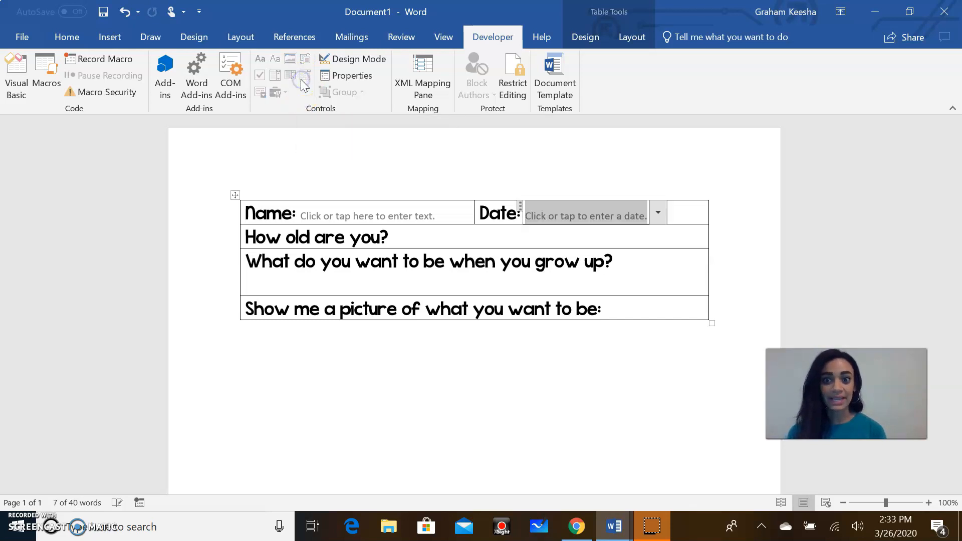
click(657, 213)
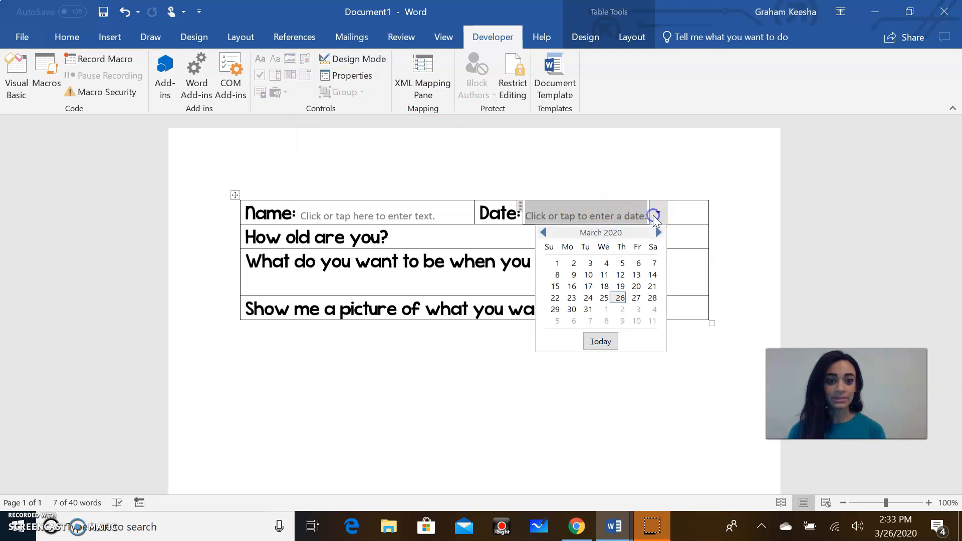
click(620, 297)
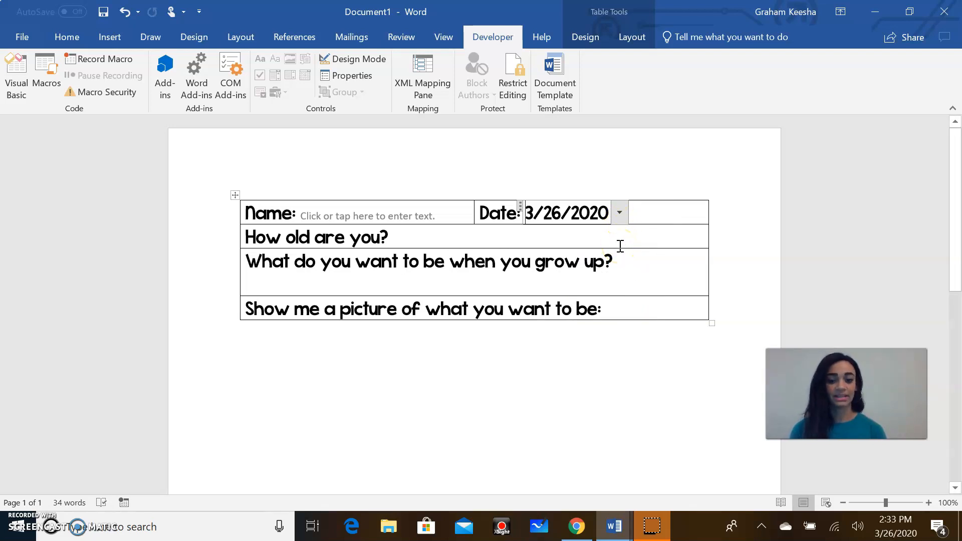
Step: Add Rich Text Content Controls after the age question and the grow-up question
click(399, 237)
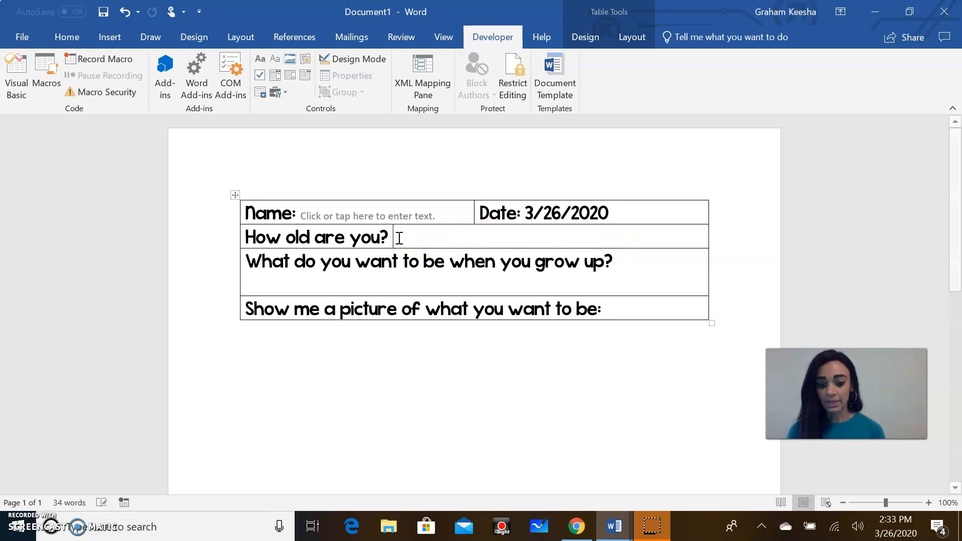
click(260, 59)
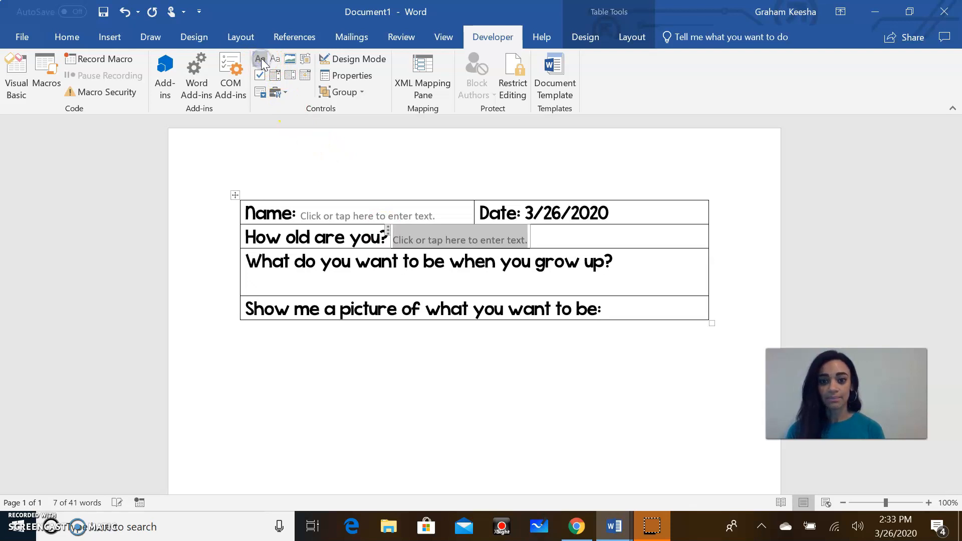
click(627, 268)
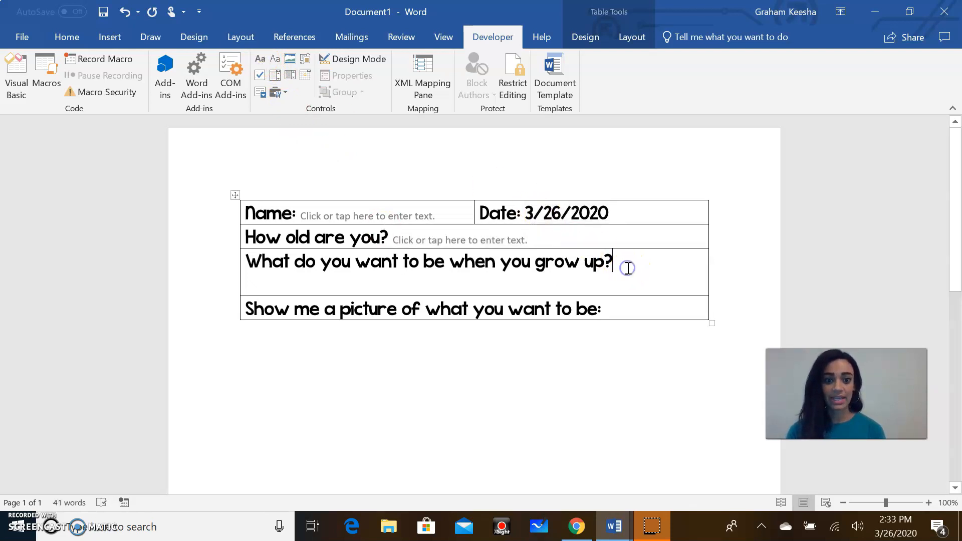
click(266, 64)
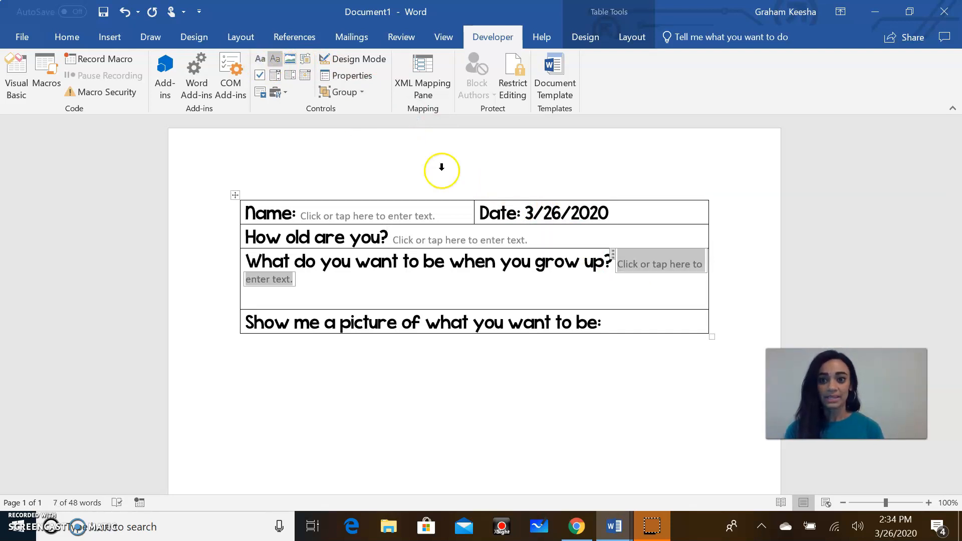
Step: Add a picture content control on a new line below the 'be:' picture prompt
click(611, 323)
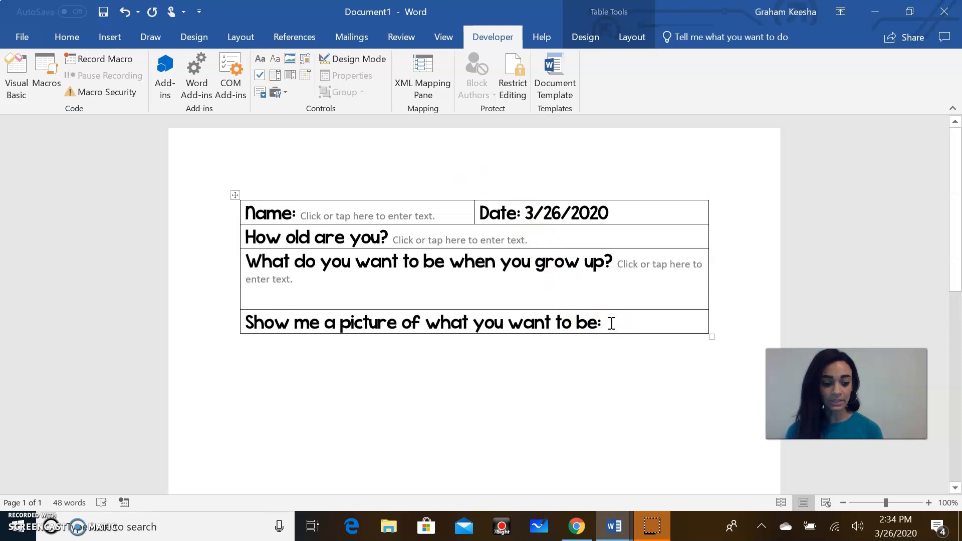
key(Return)
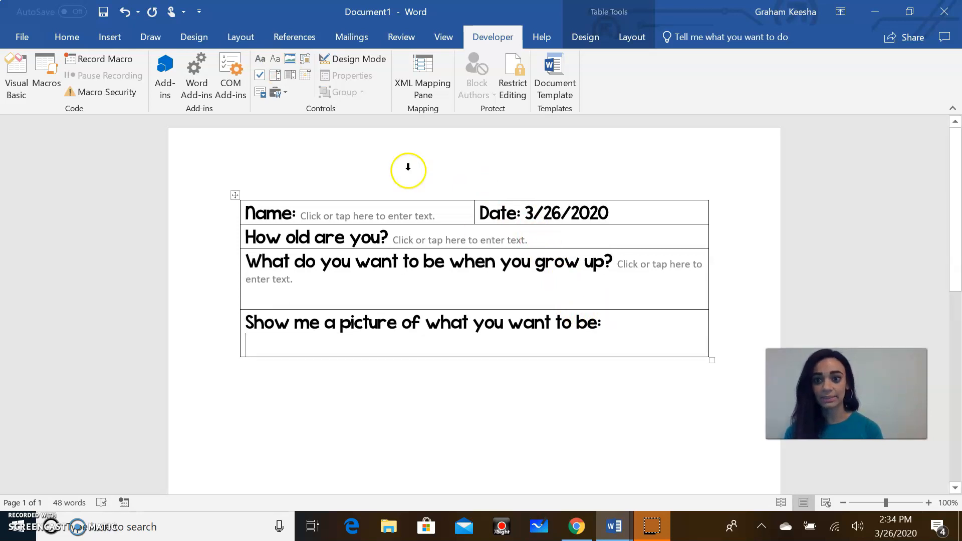
click(291, 62)
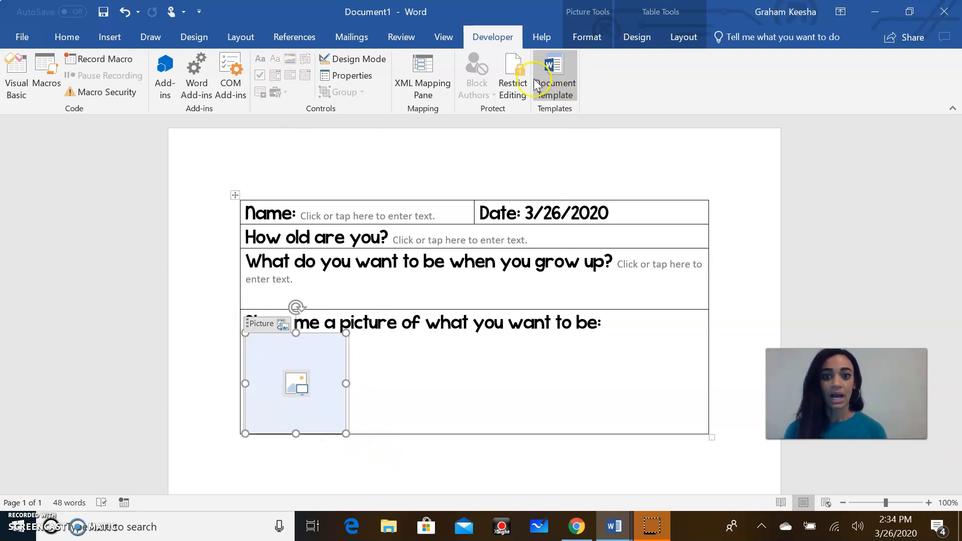
Step: Restrict document editing to 'Filling in forms' in the Restrict Editing pane
click(517, 80)
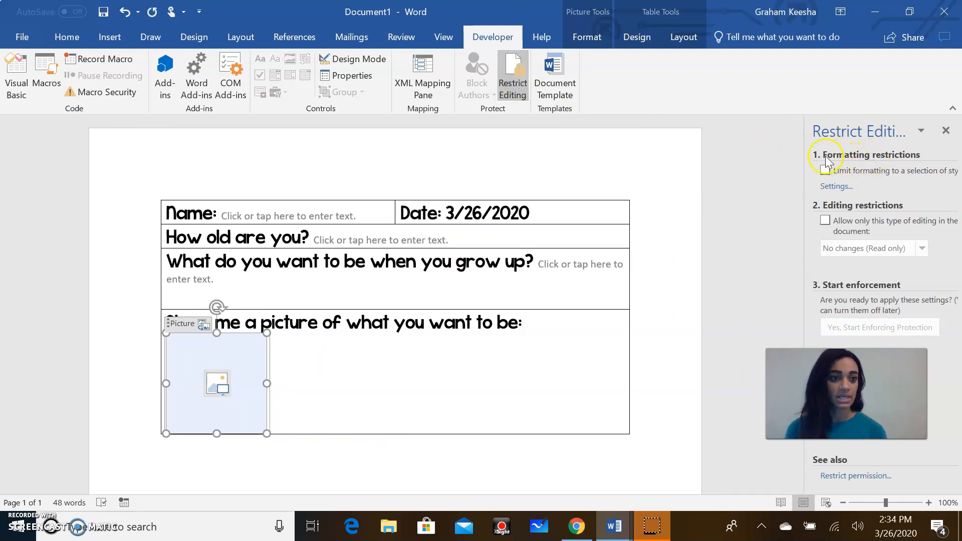
click(825, 221)
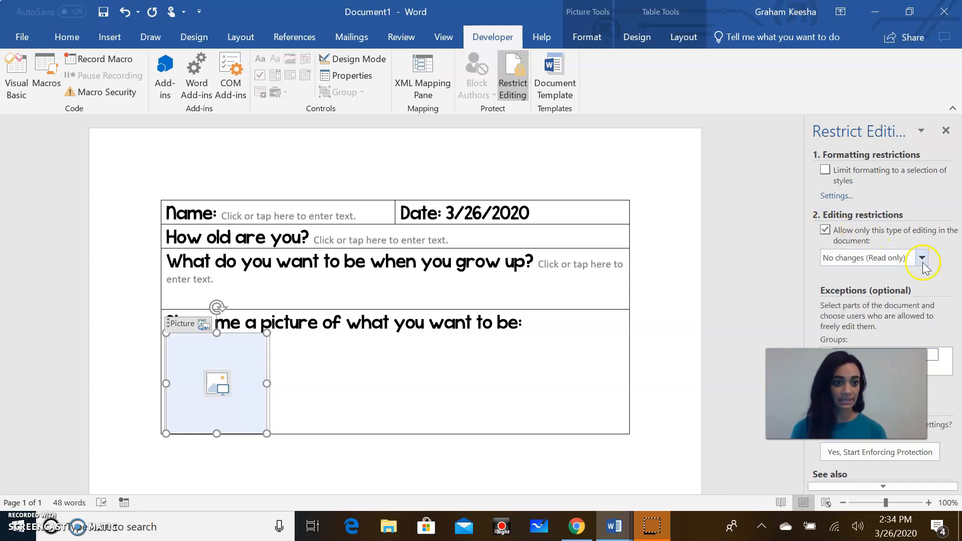
click(922, 258)
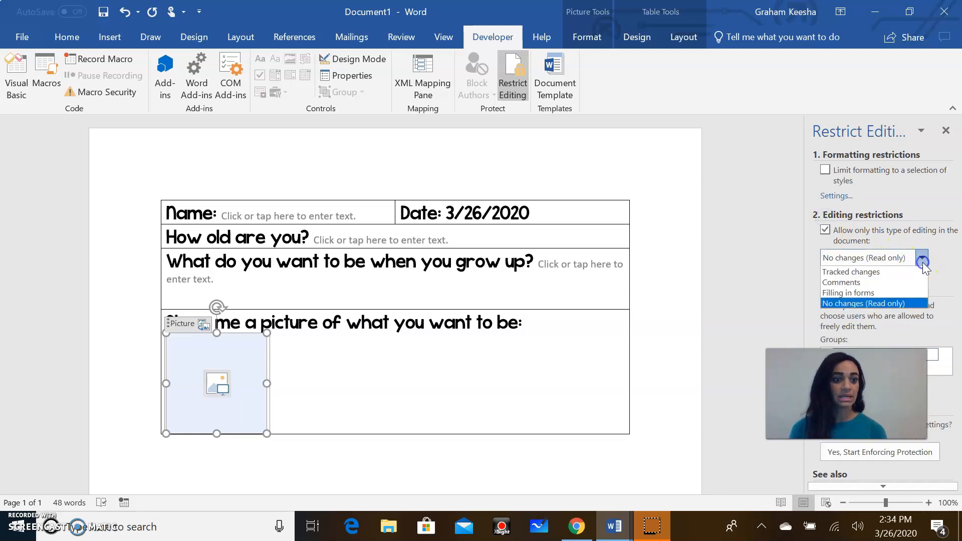
click(892, 294)
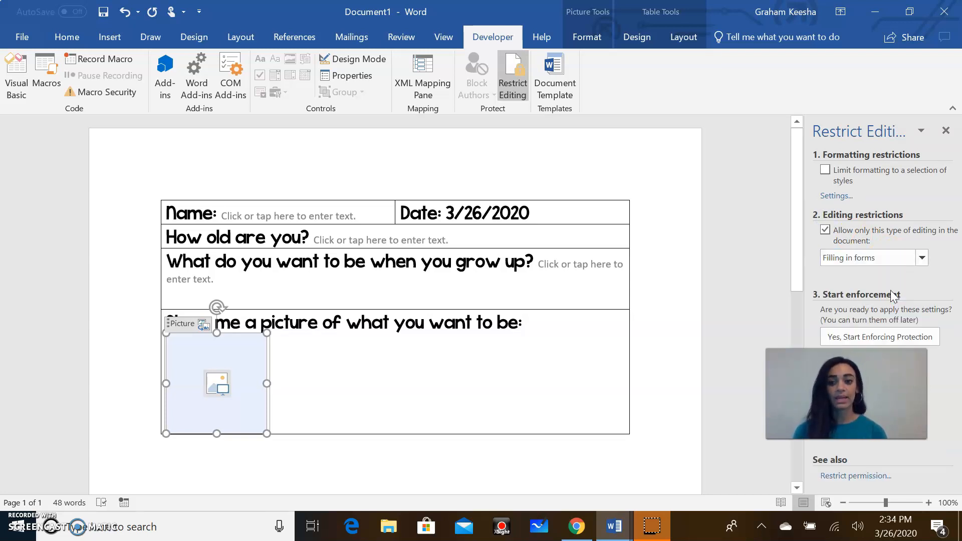
Step: Retype the words 'want to' in the career question prompt
drag(497, 324, 456, 329)
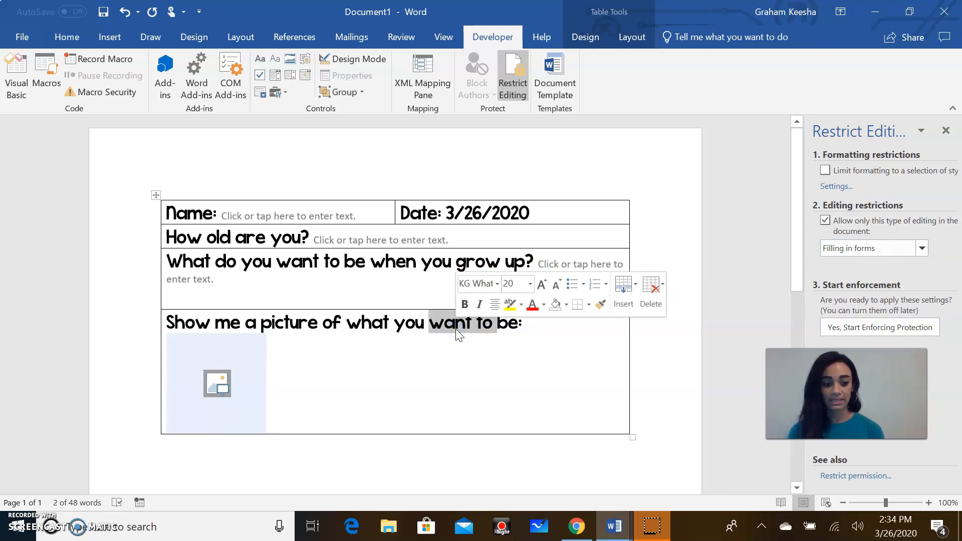
key(BackSpace)
text(want to)
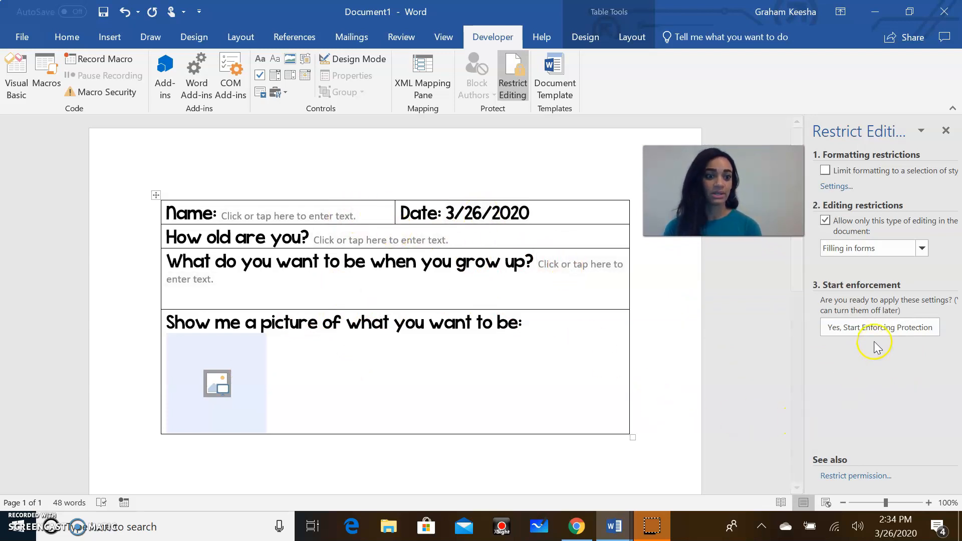
Step: Start enforcing protection with a confirmed password, then check that the question text is locked
click(877, 326)
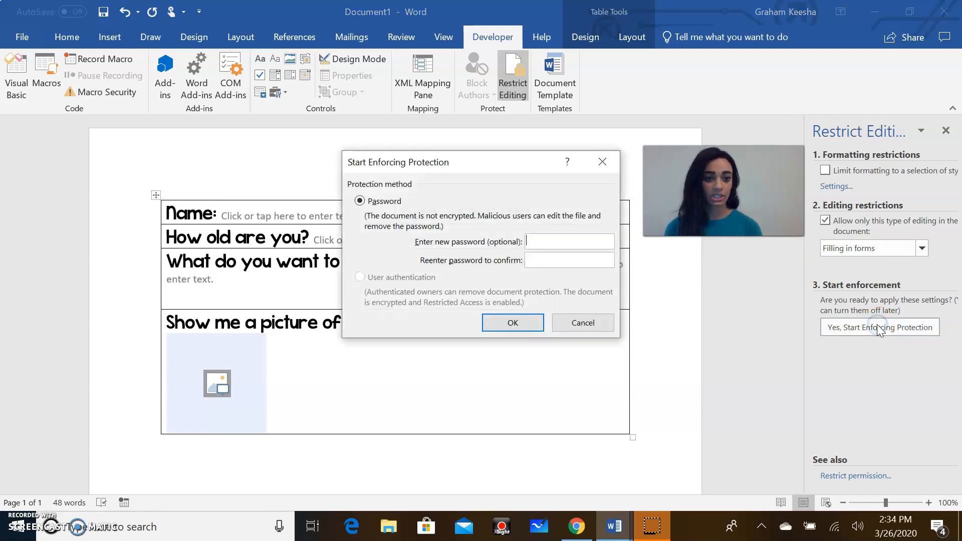
text(123)
key(Tab)
text(123)
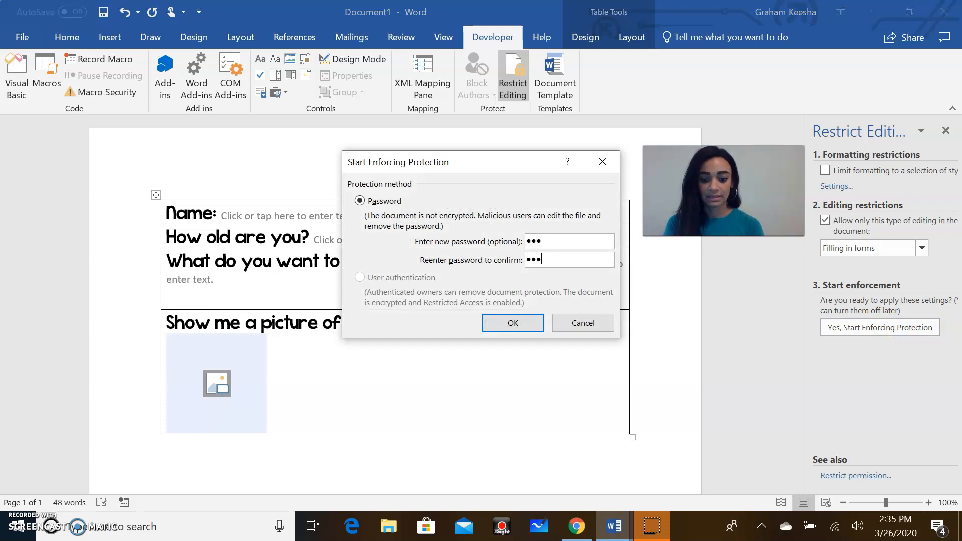
click(533, 326)
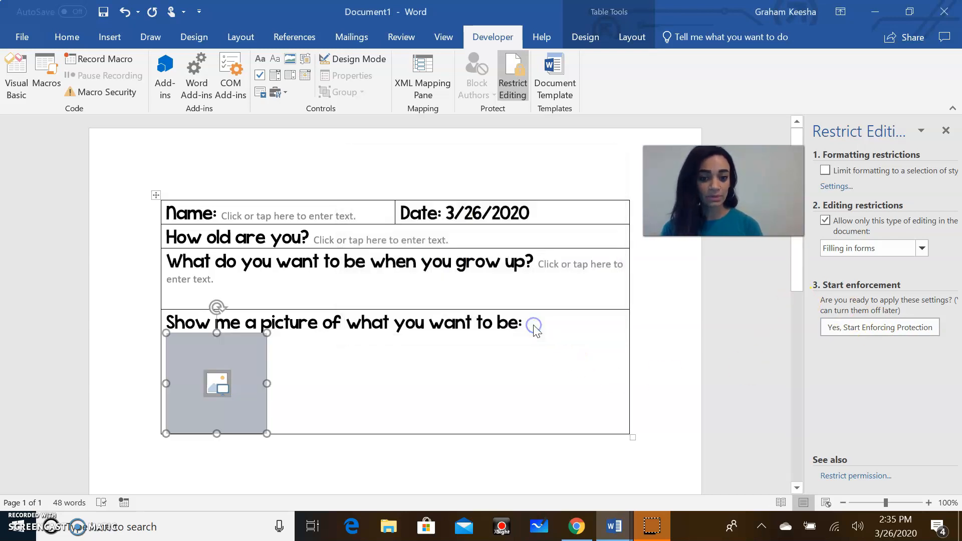
click(465, 324)
Step: Test the protected form, restoring the picture placeholder after deleting it
click(455, 325)
key(BackSpace)
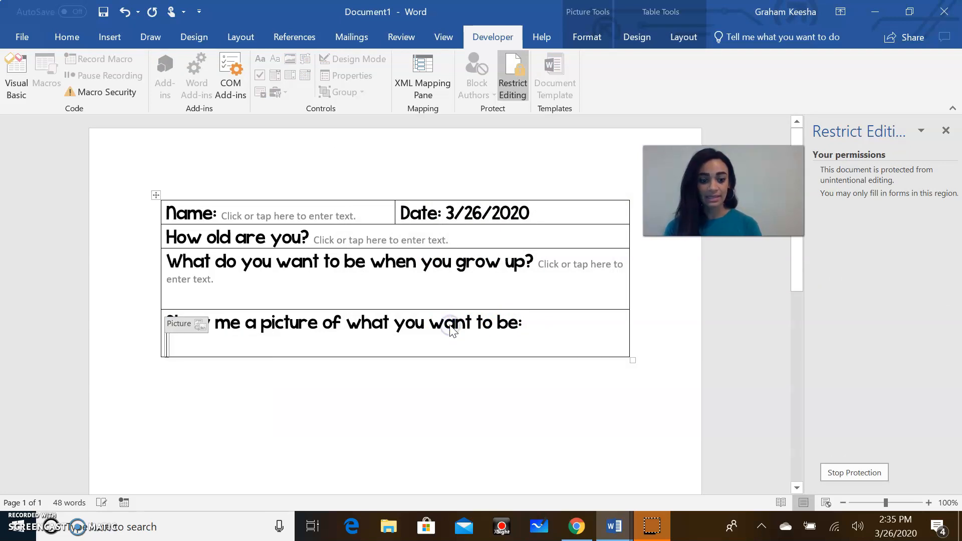
click(540, 317)
click(476, 320)
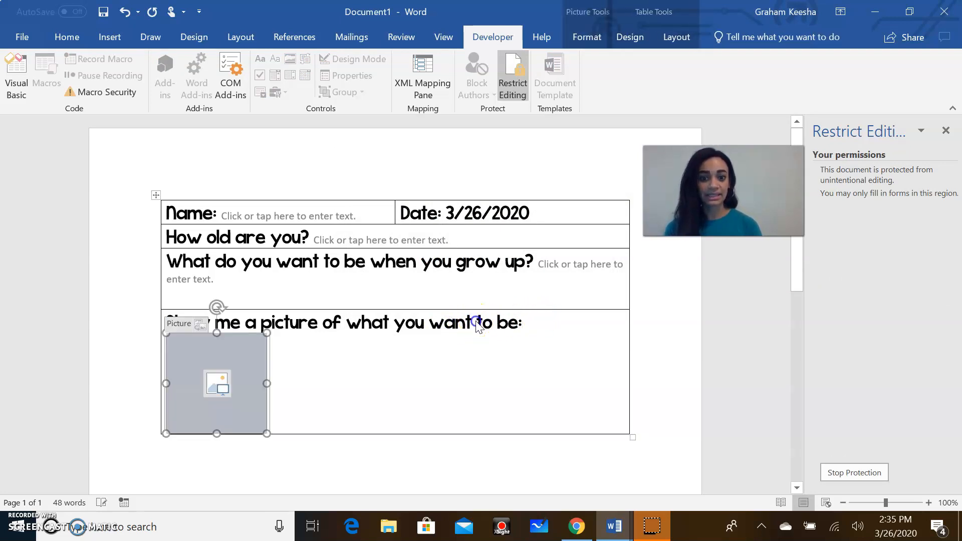
click(524, 318)
click(450, 322)
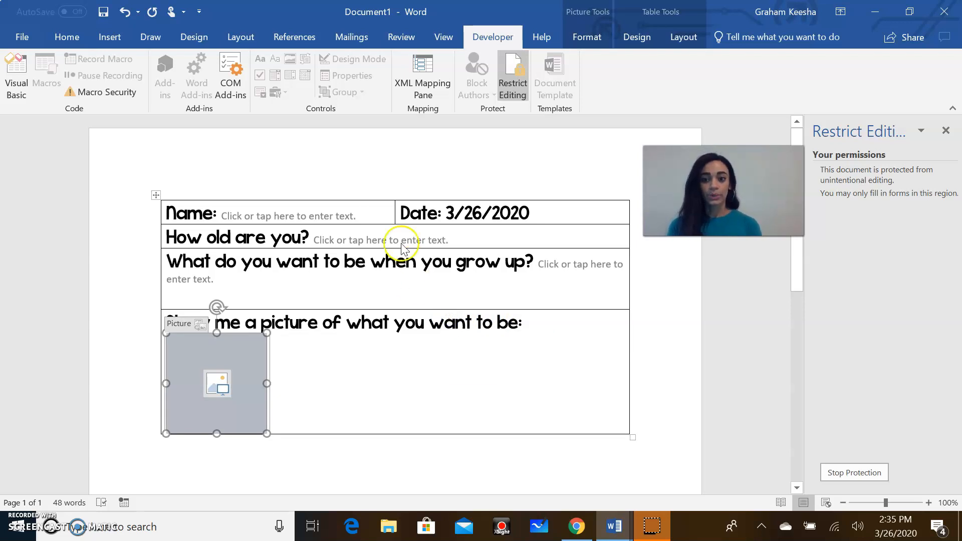
Step: Fill in the student's name and the age answer 'Very old'
click(286, 217)
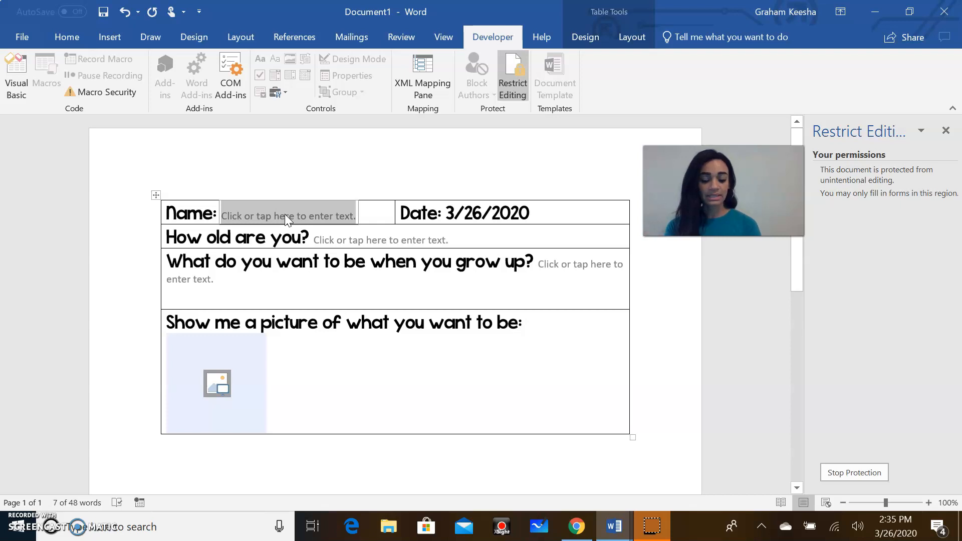
text(Keesha)
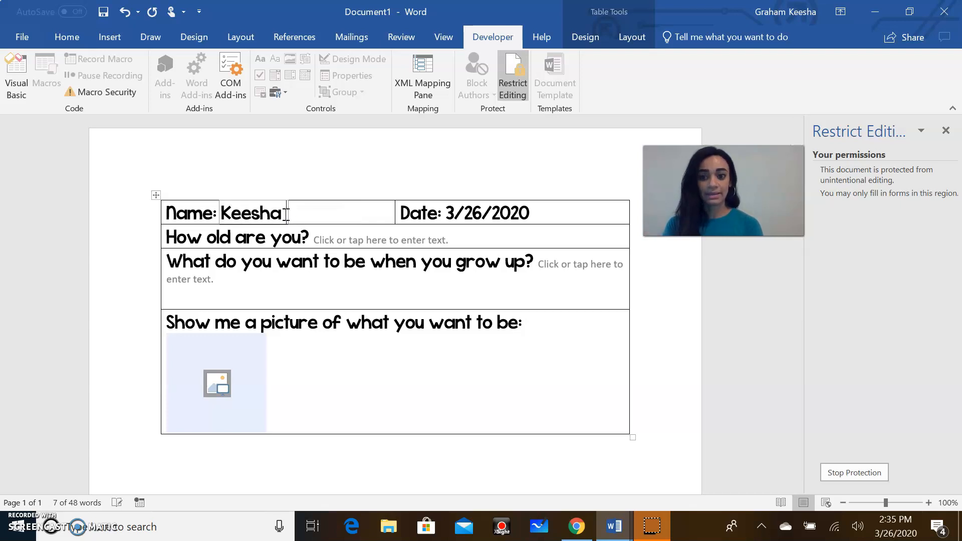
text( G.)
click(334, 237)
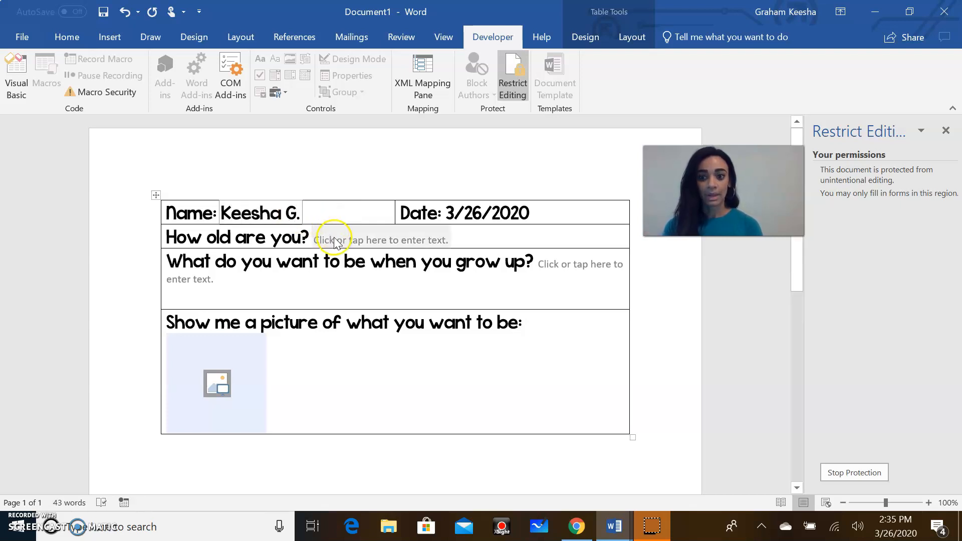
text(Very old)
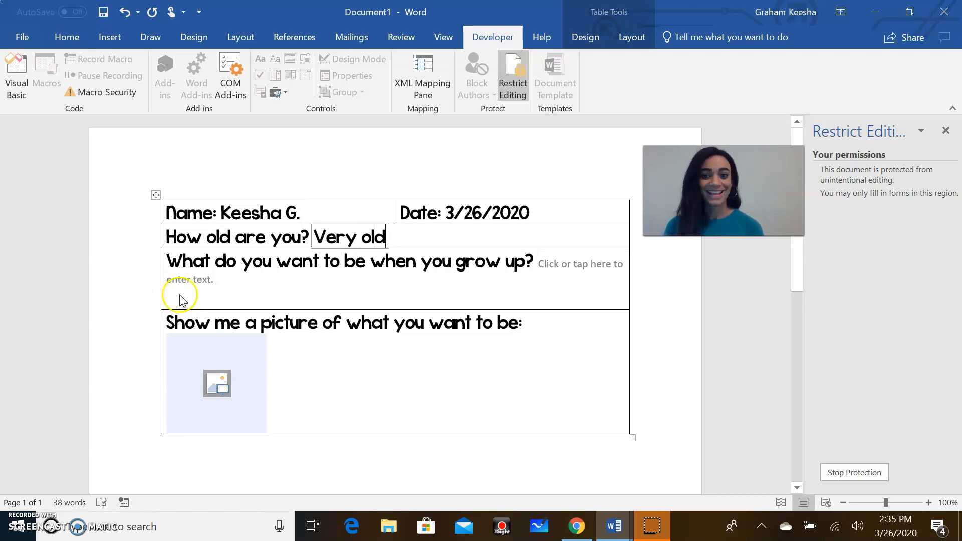
Step: Answer the grow-up question: teacher, because I love learning and teaching new things to other people
click(558, 262)
text(I)
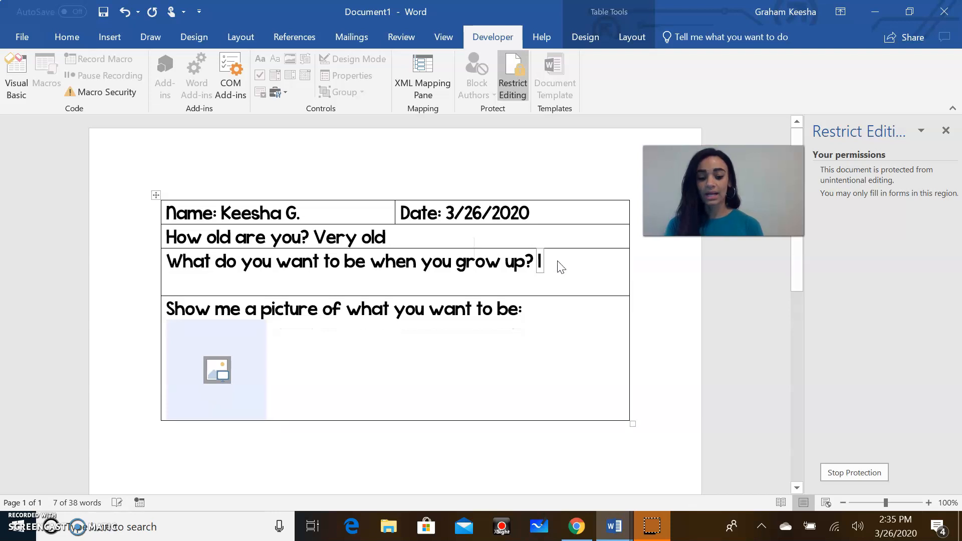
text( want to be a t)
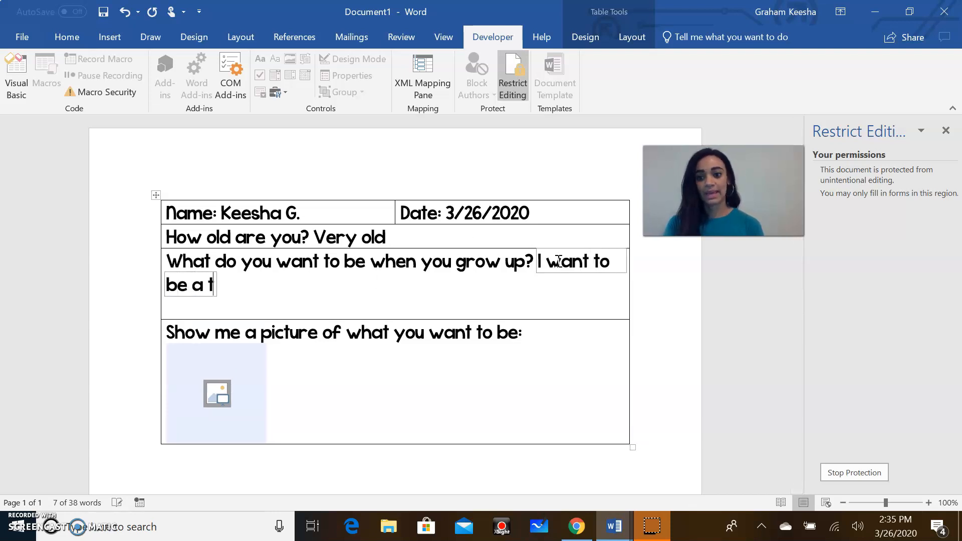
text(eacher when I)
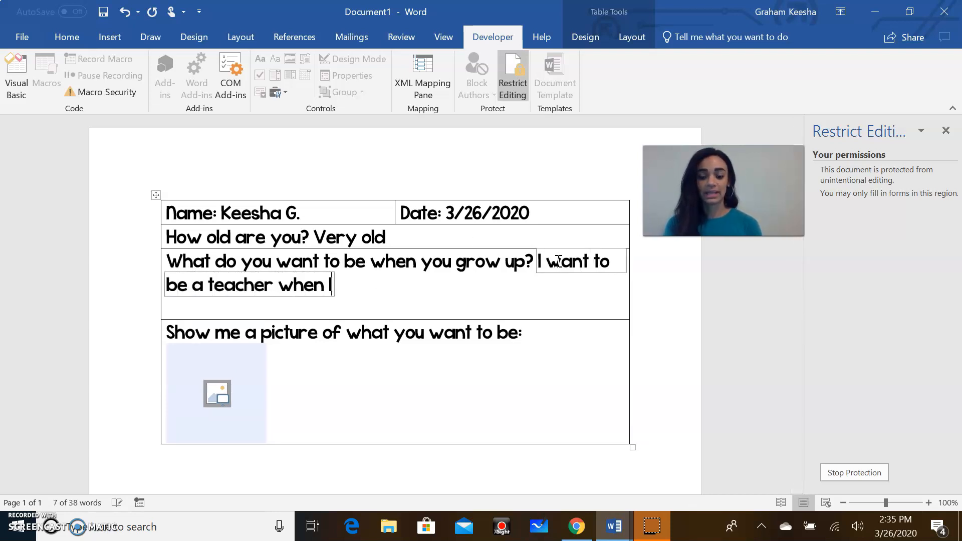
text( grow up.)
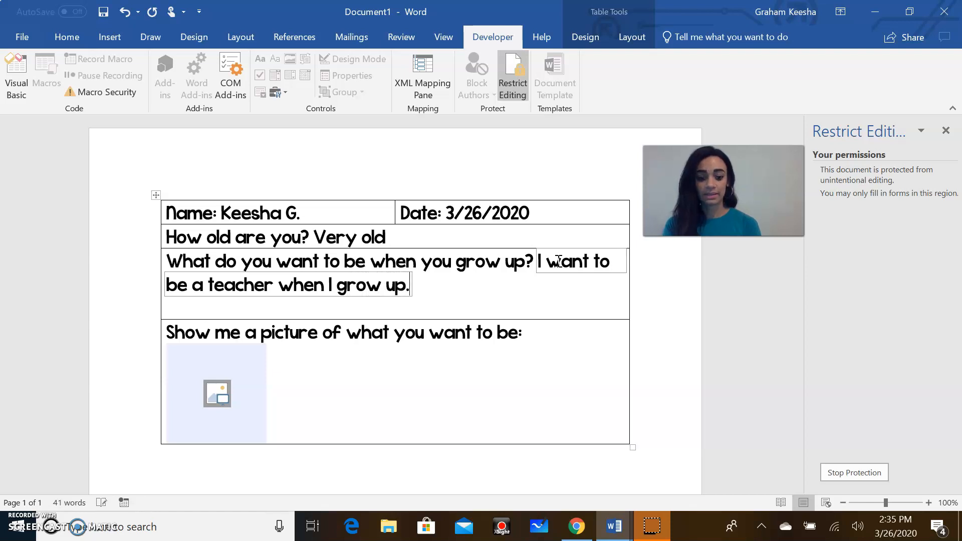
key(BackSpace)
text(because I love)
click(559, 260)
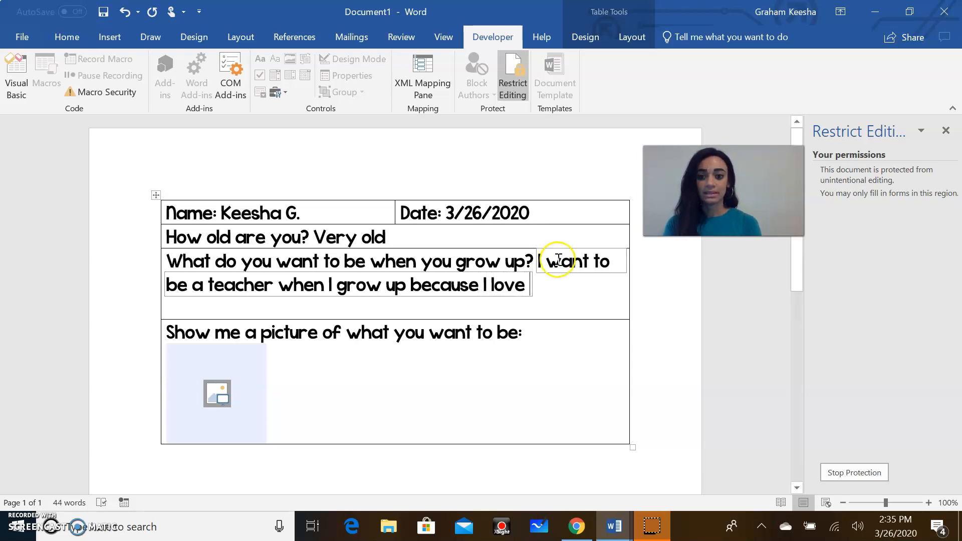
text(learning)
key(BackSpace)
key(BackSpace)
key(BackSpace)
key(BackSpace)
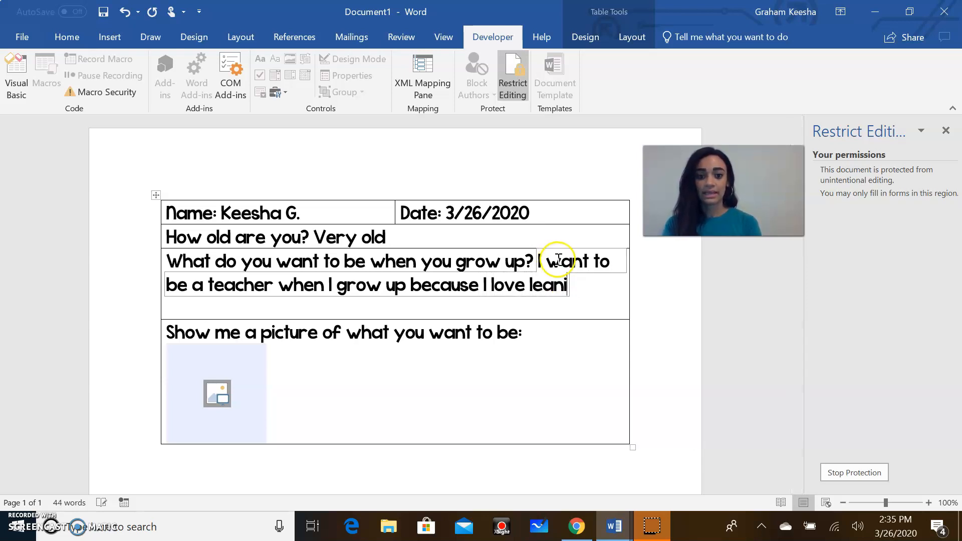
text(ning and t)
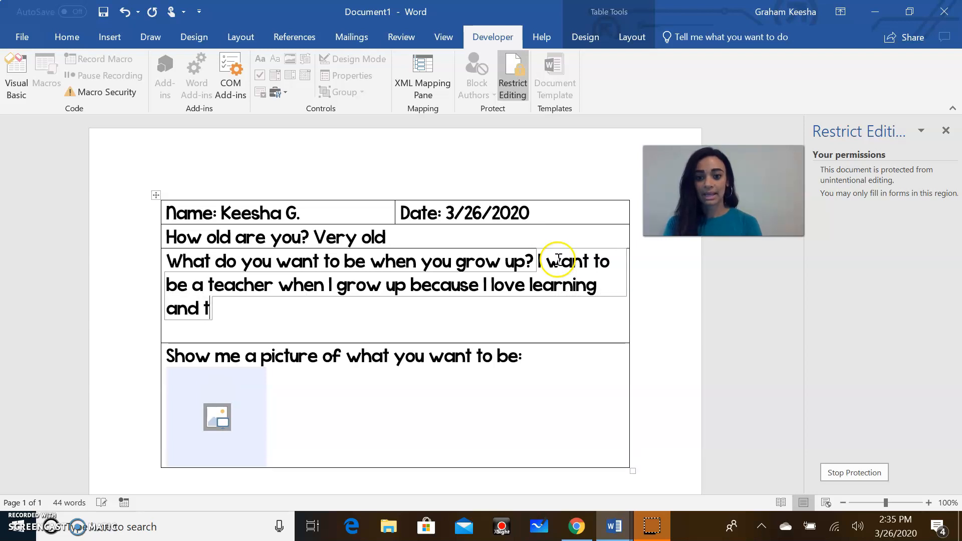
text(eaching new thing)
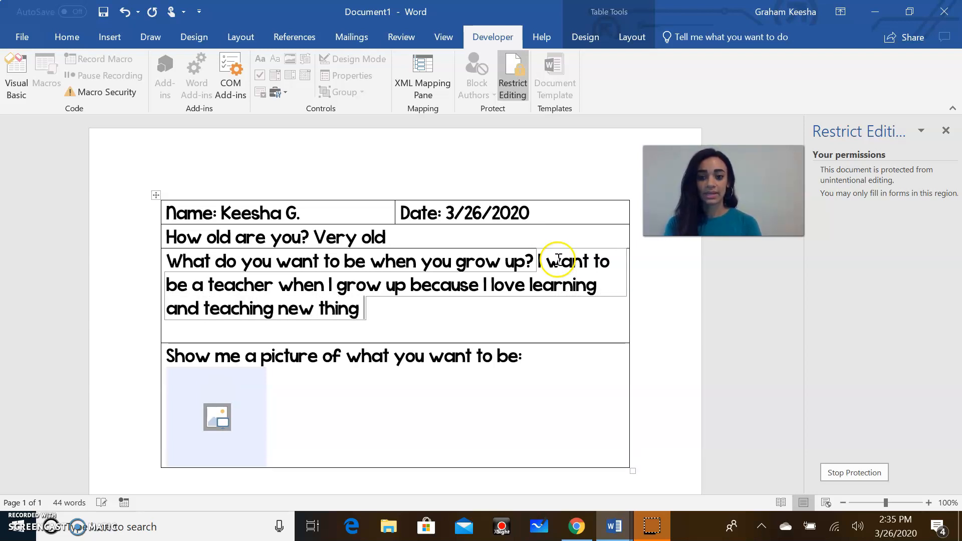
key(BackSpace)
text(s to other )
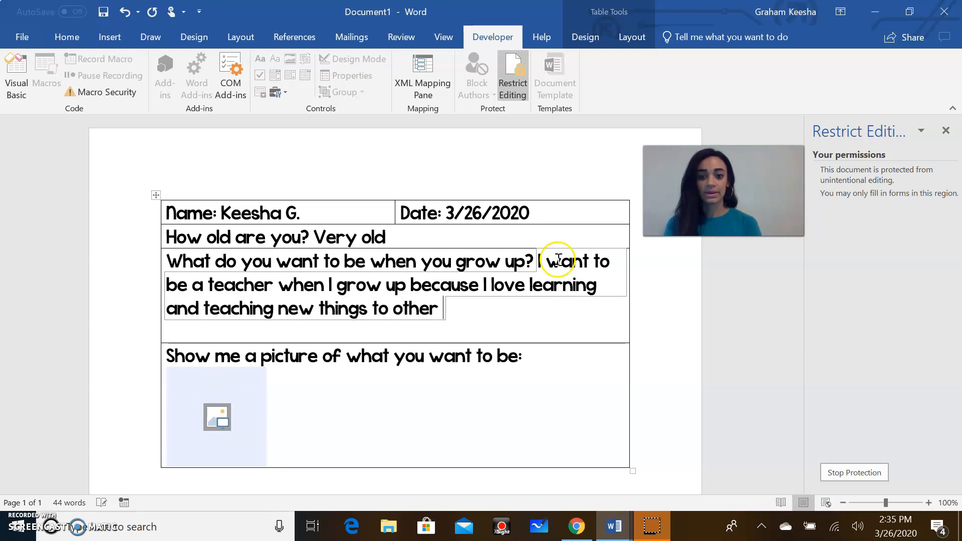
text(people.)
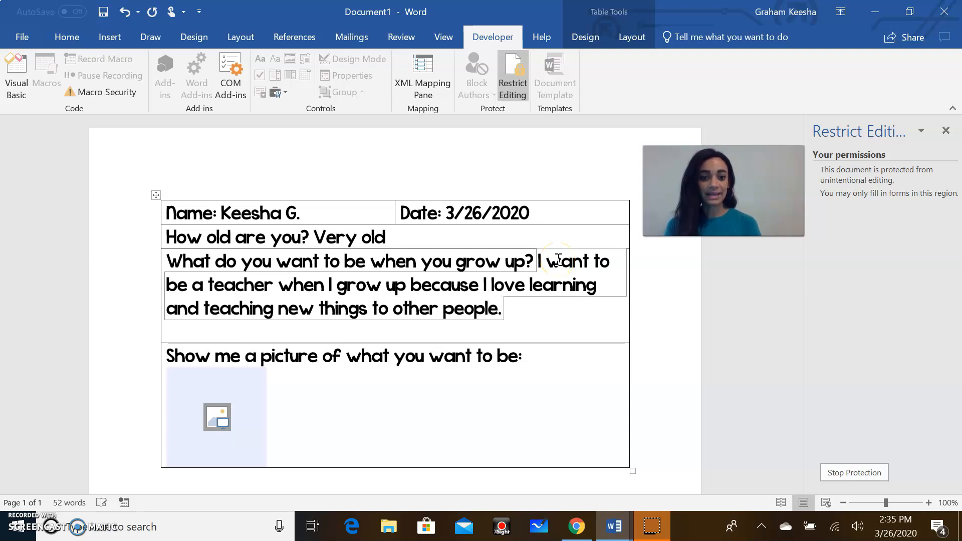
click(215, 418)
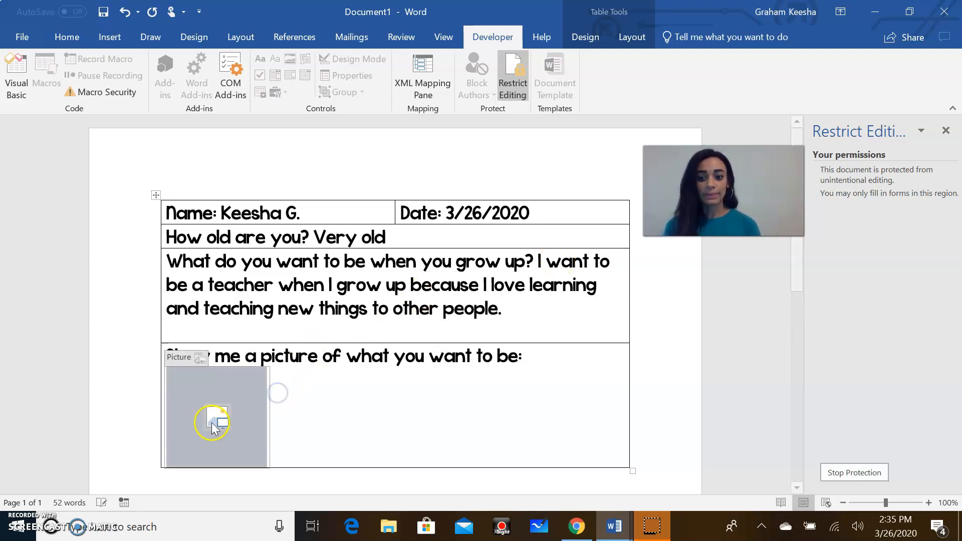
Step: Insert a realistic red apple from Online Pictures' Apple category into the picture control
click(217, 420)
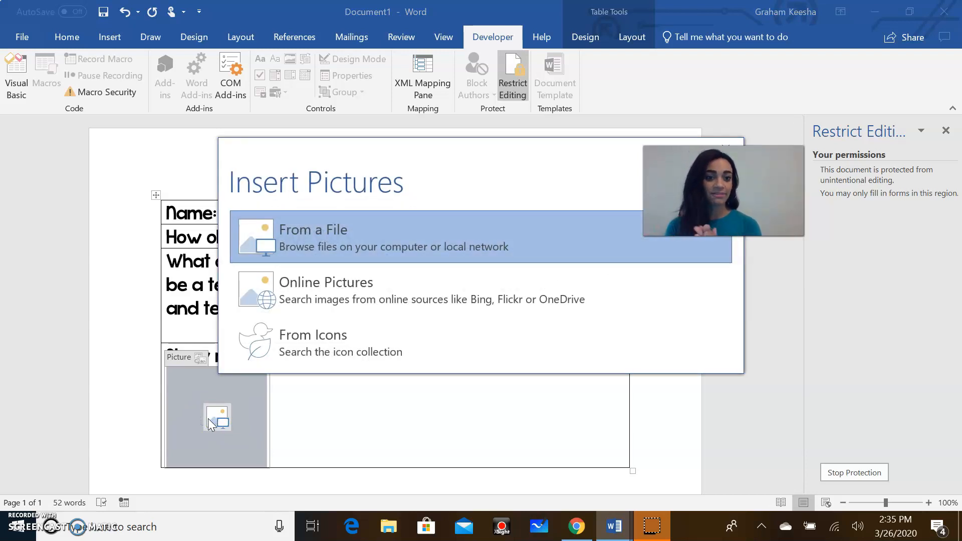
click(327, 293)
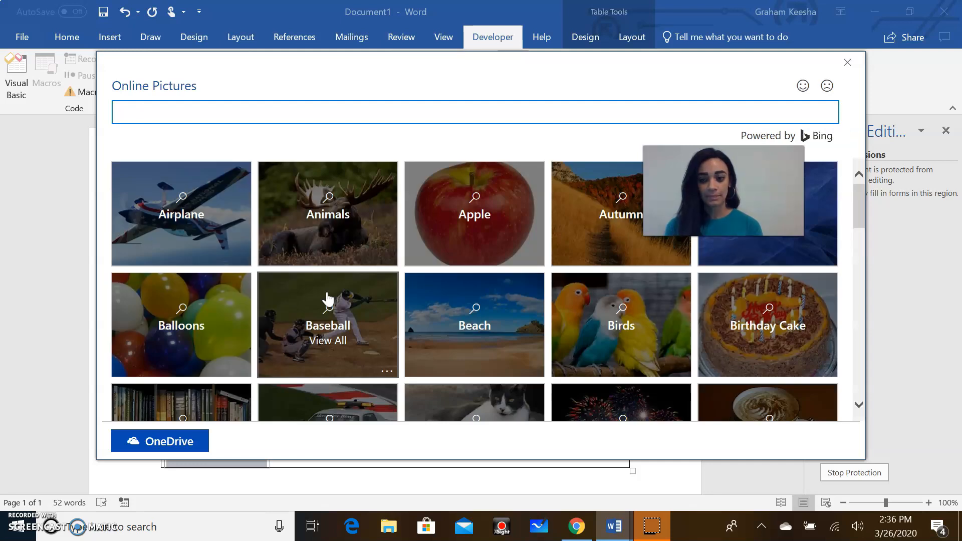
click(434, 236)
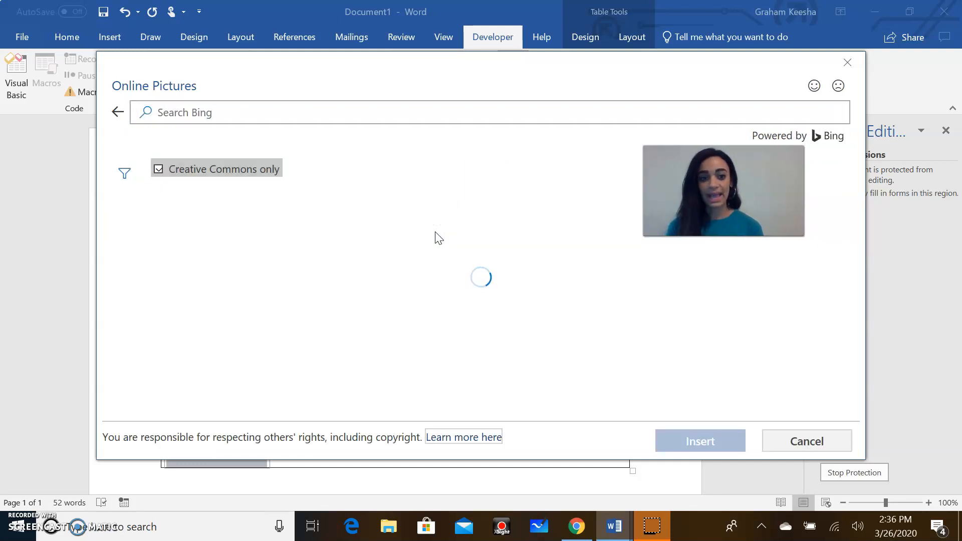
click(264, 246)
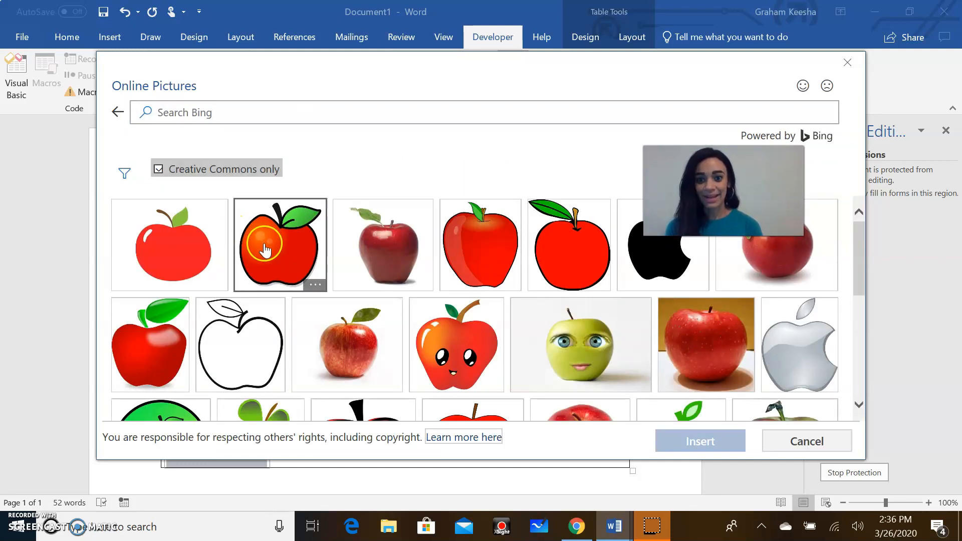
click(371, 256)
click(706, 450)
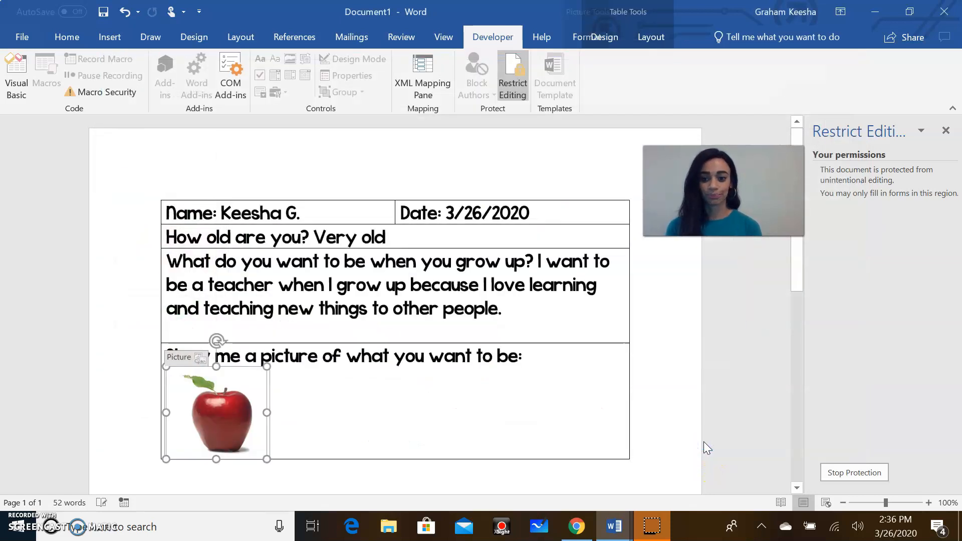
click(675, 417)
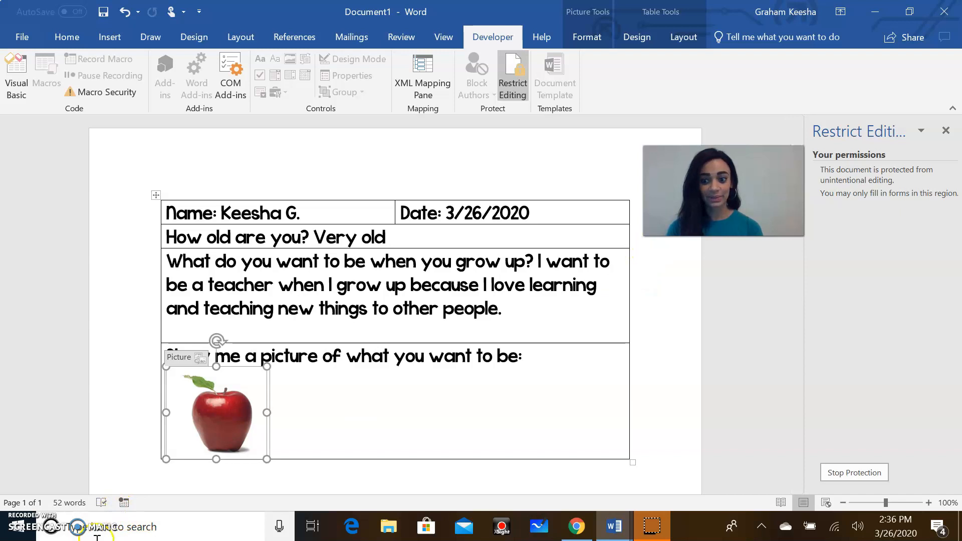
Step: Minimise both Word windows to reveal the desktop
click(875, 11)
click(875, 11)
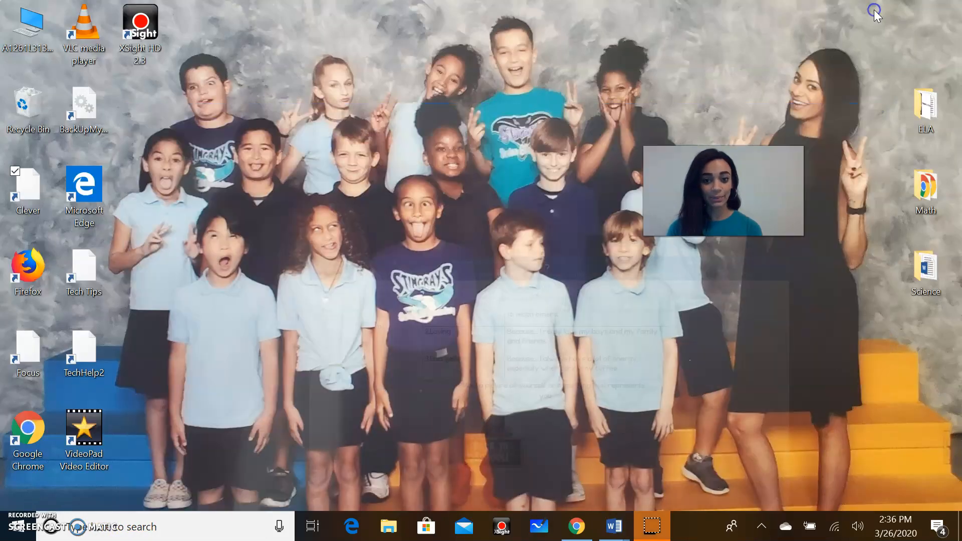